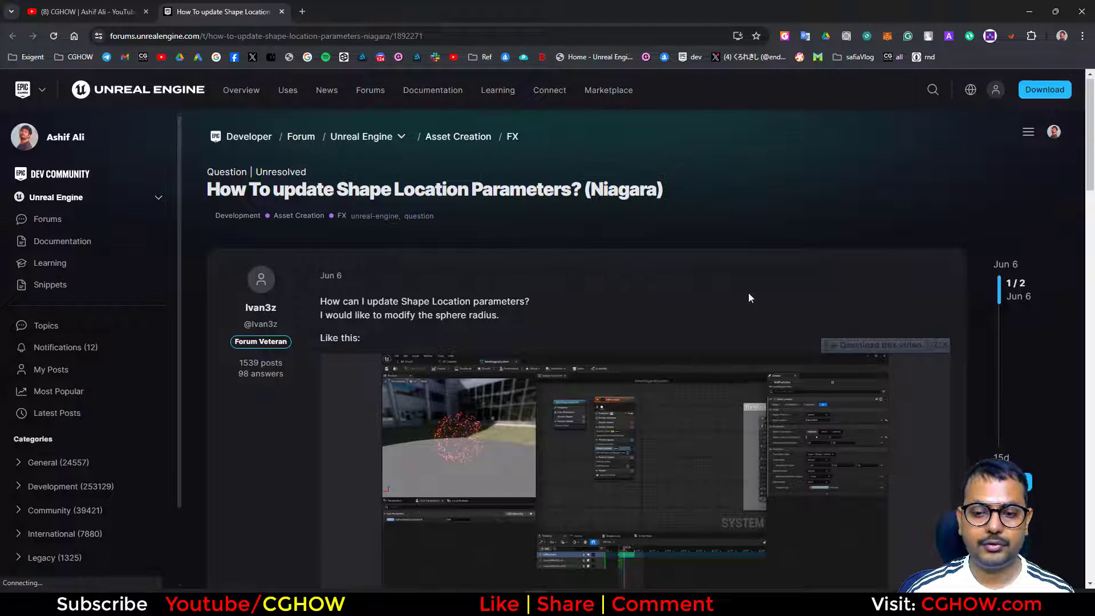
Scroll through the tutorial post and replay its example video
scroll(676, 331, "down", 4)
scroll(618, 314, "up", 2)
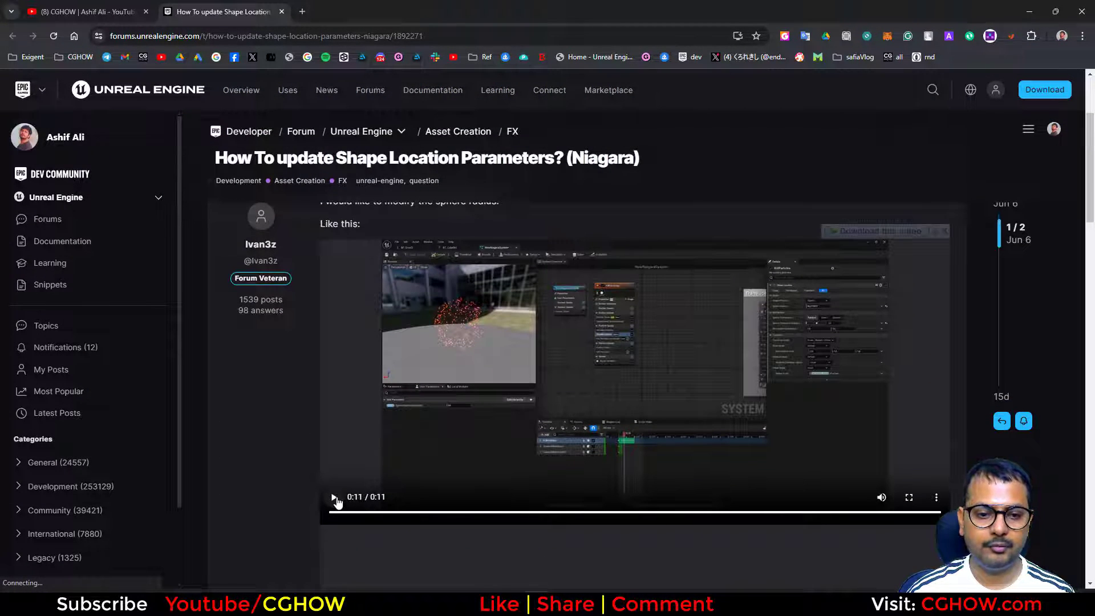
left_click(334, 498)
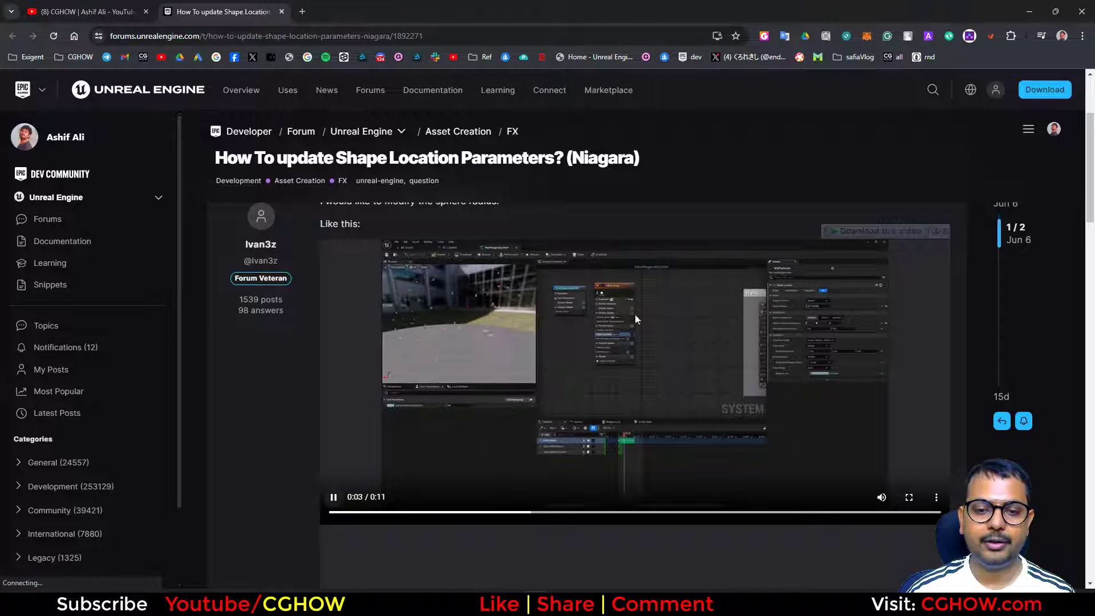
scroll(702, 361, "down", 5)
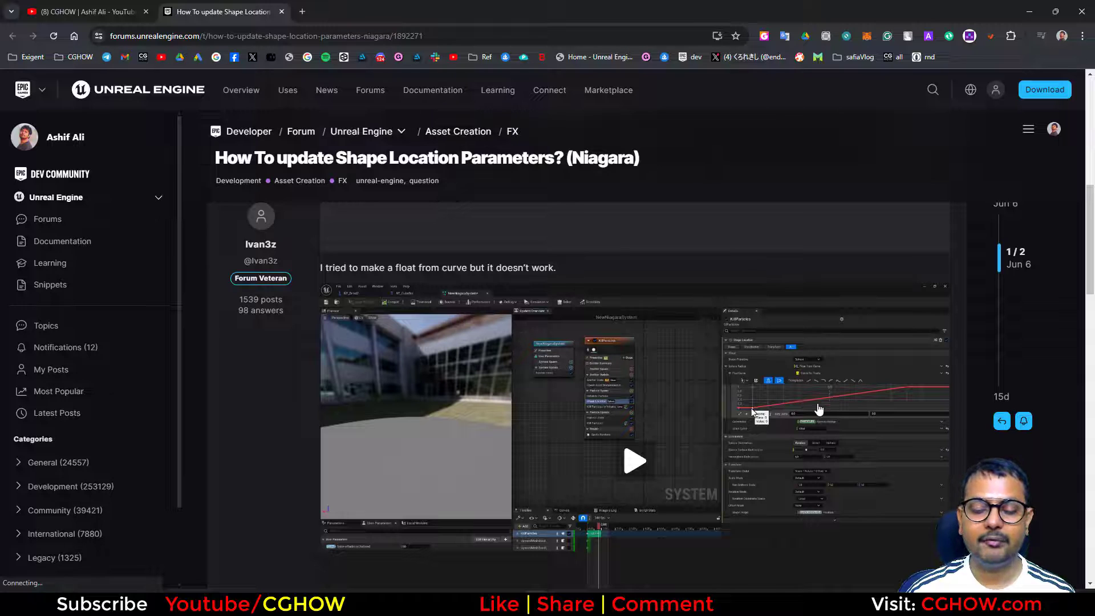
scroll(799, 425, "down", 2)
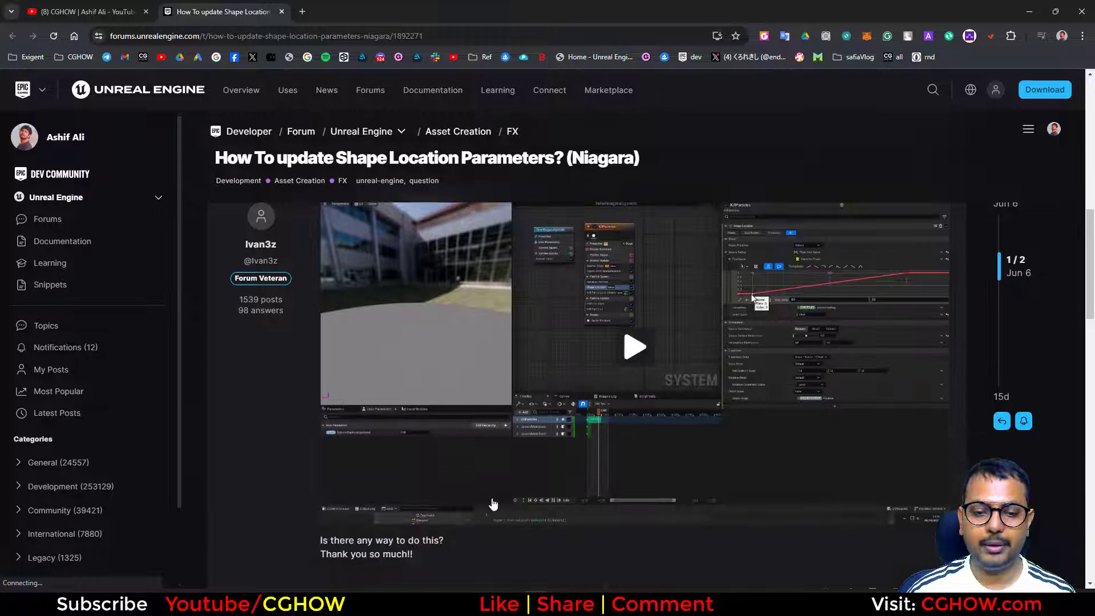
scroll(633, 392, "up", 2)
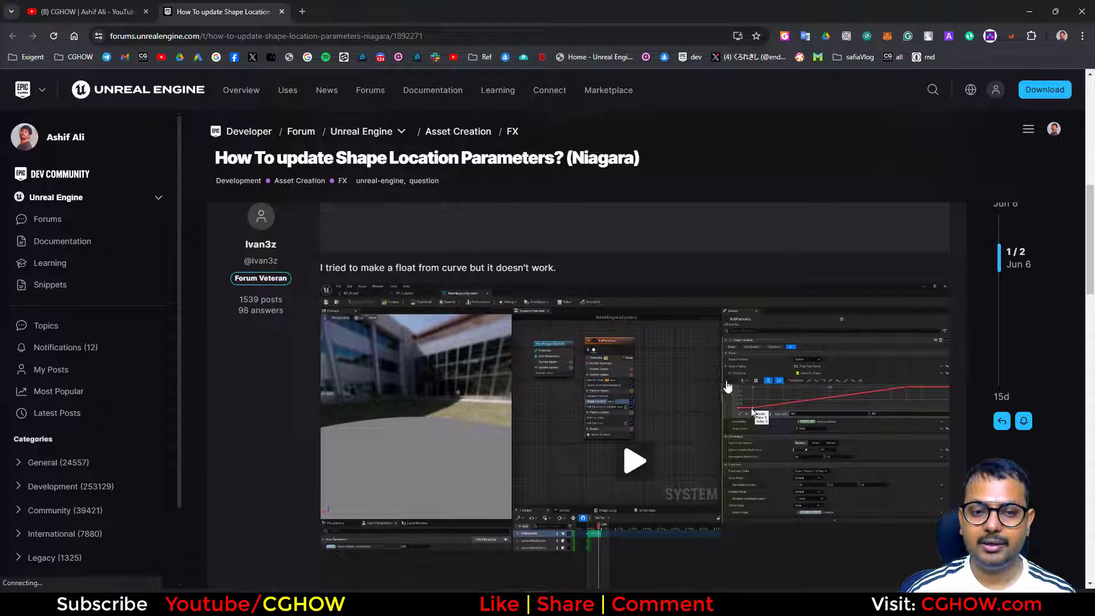
scroll(795, 430, "up", 2)
scroll(728, 360, "up", 3)
scroll(720, 350, "up", 3)
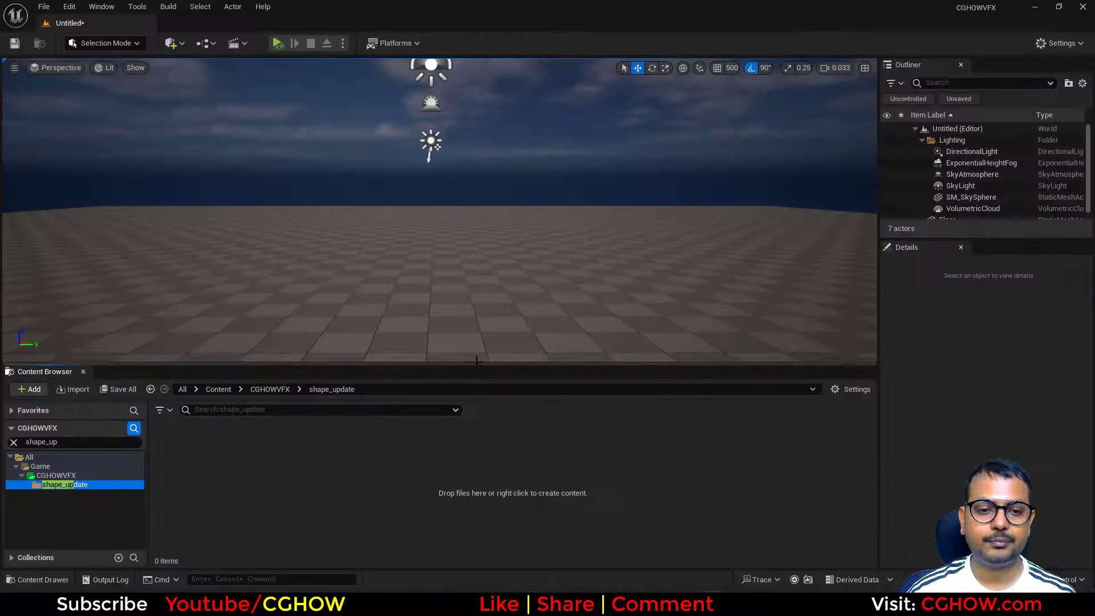
Create a Niagara System named FX from the Fountain template
right_click(304, 477)
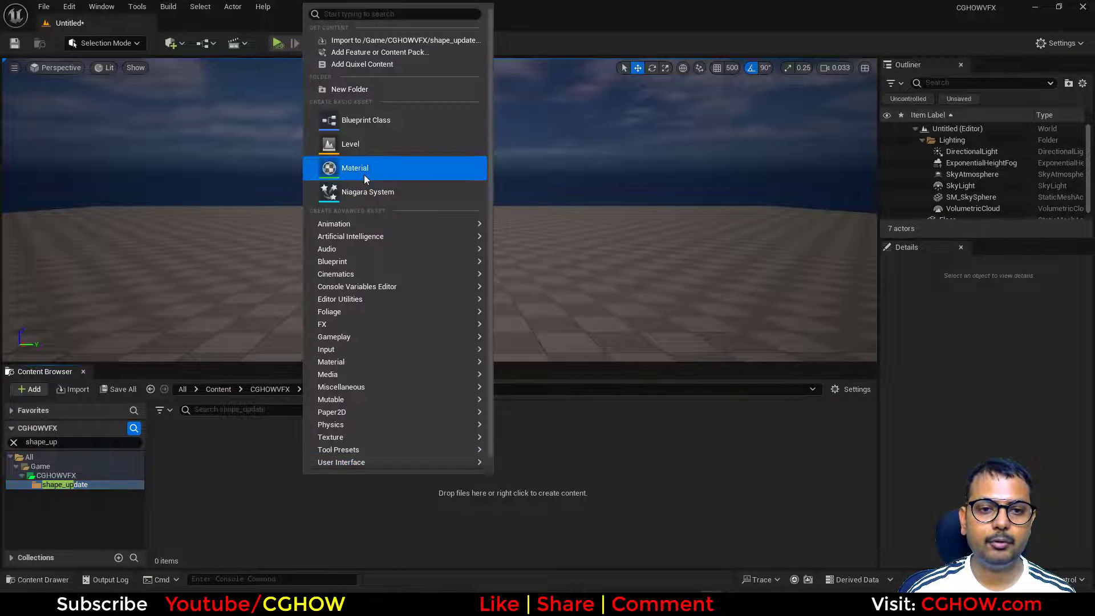
left_click(370, 192)
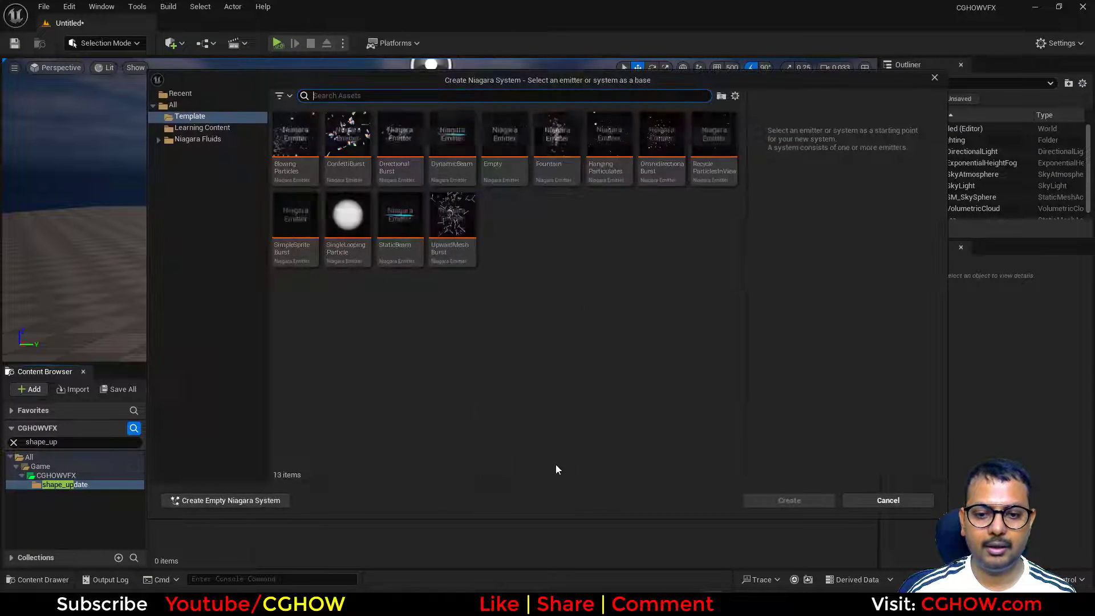
left_click(559, 148)
double_click(559, 149)
type("FX")
key("Return")
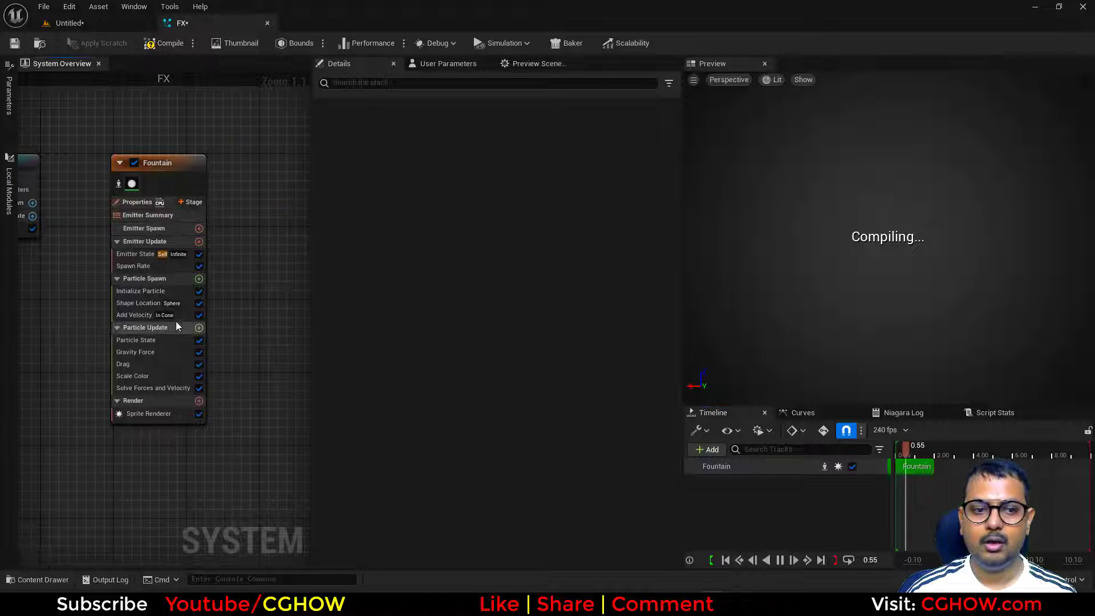
Delete the existing Fountain emitter from the FX System Overview
right_click_drag(260, 215, 287, 180)
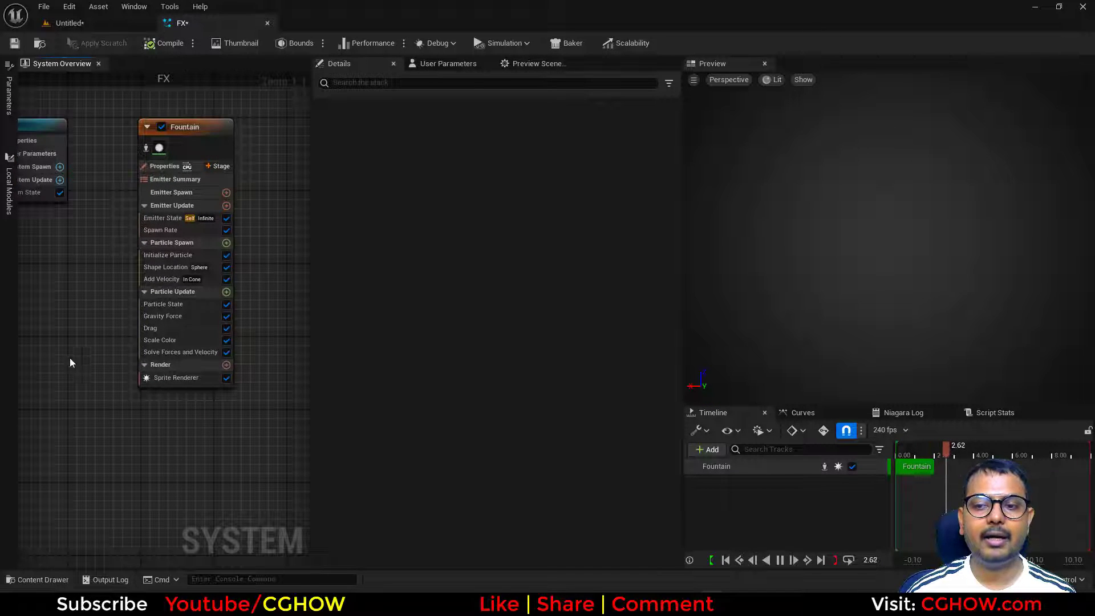
right_click_drag(66, 375, 41, 450)
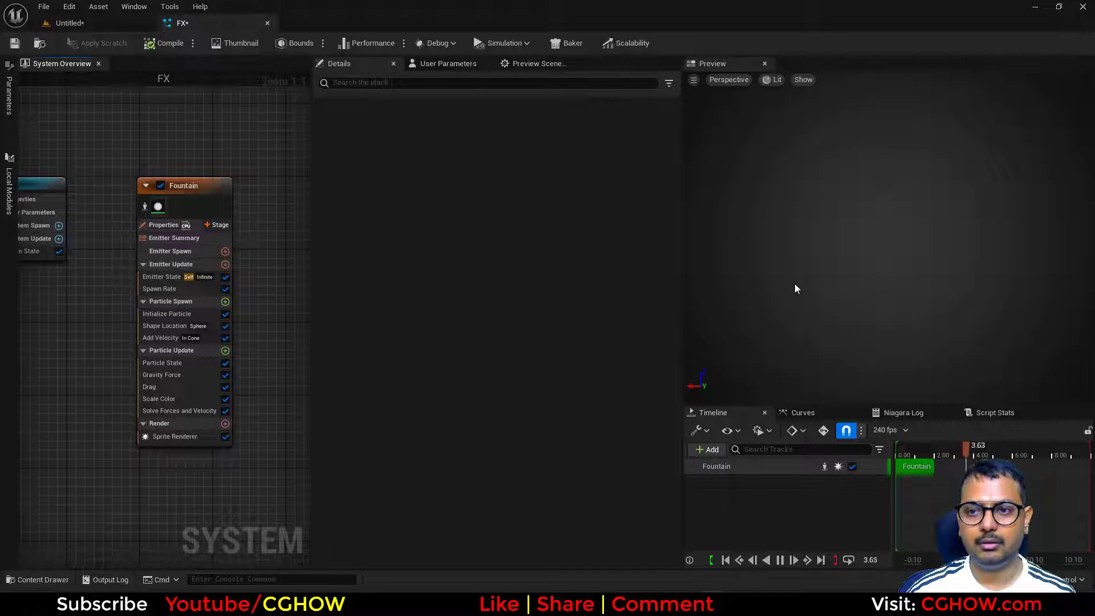
left_click(212, 191)
key("Delete")
Add a fresh Fountain emitter template to the system and clear the selection
right_click(166, 188)
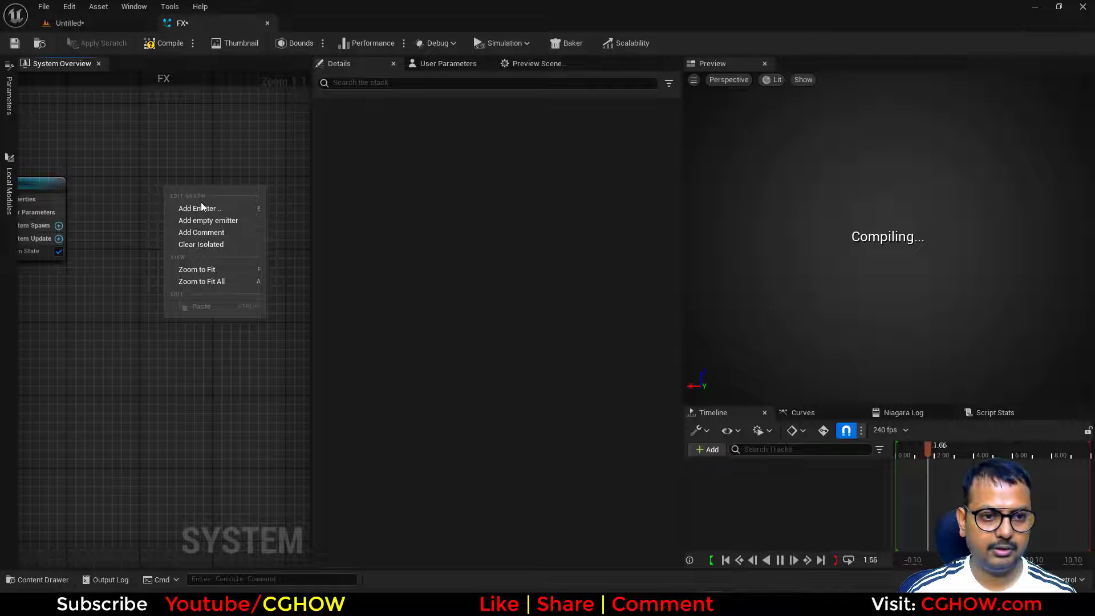
left_click(201, 203)
type("fou")
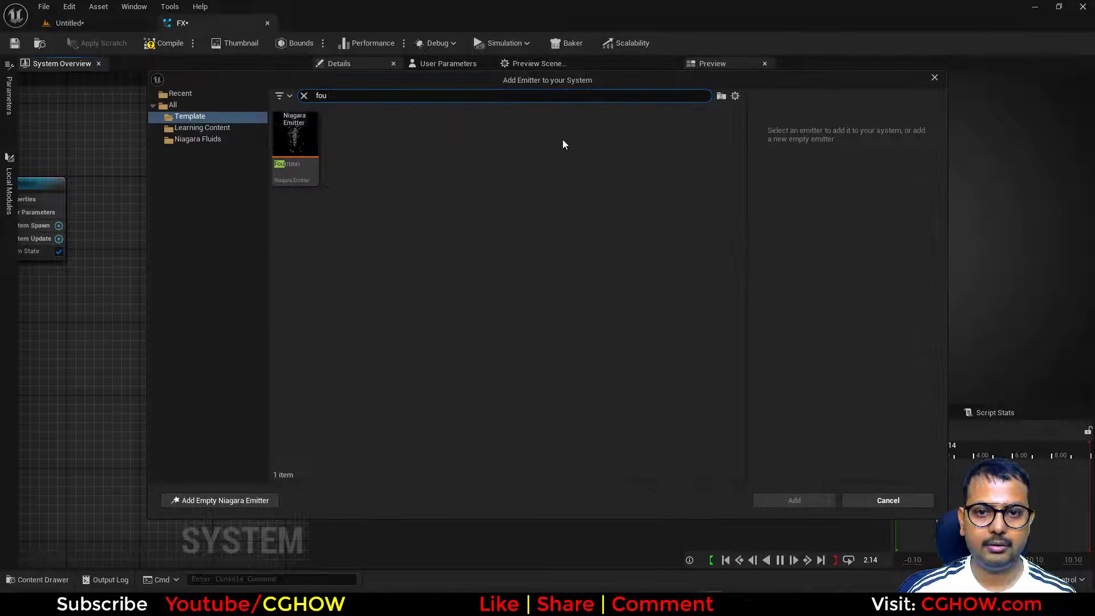
double_click(294, 142)
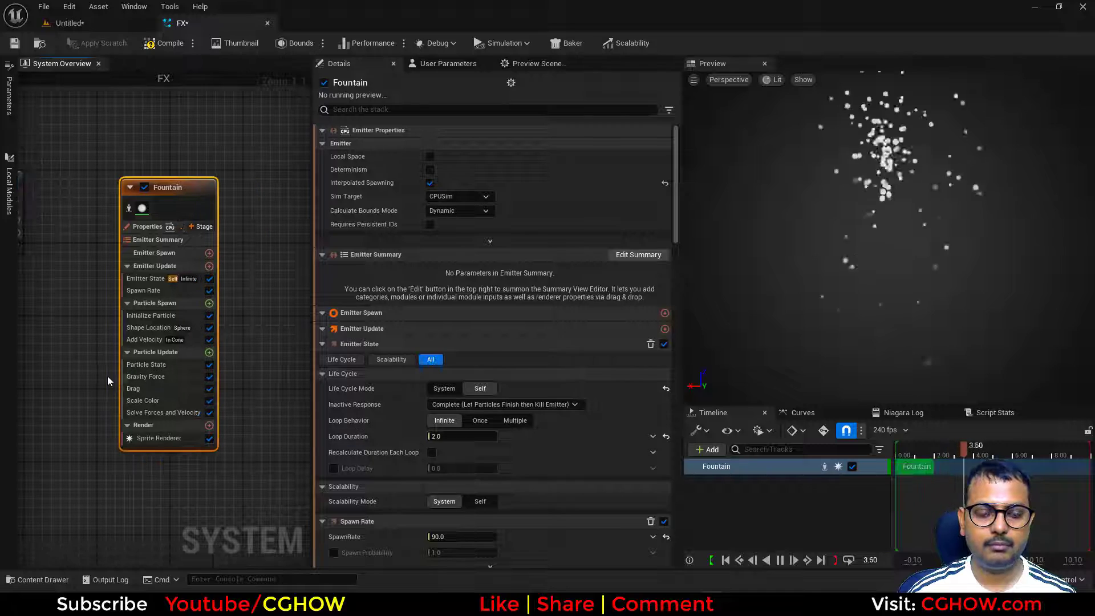
left_click(69, 385)
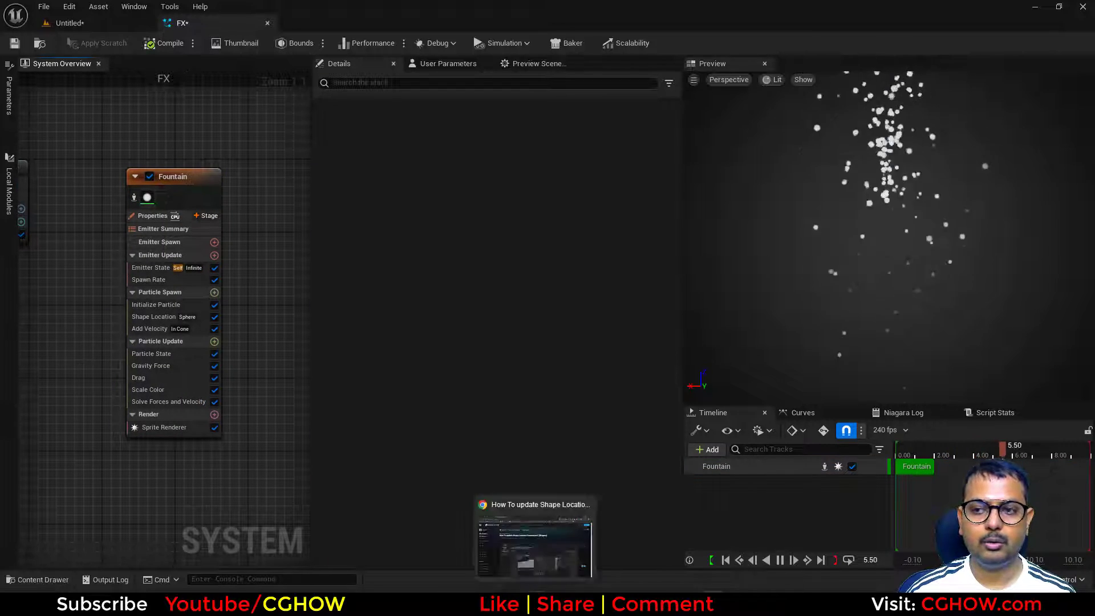
left_click(535, 533)
left_click(85, 11)
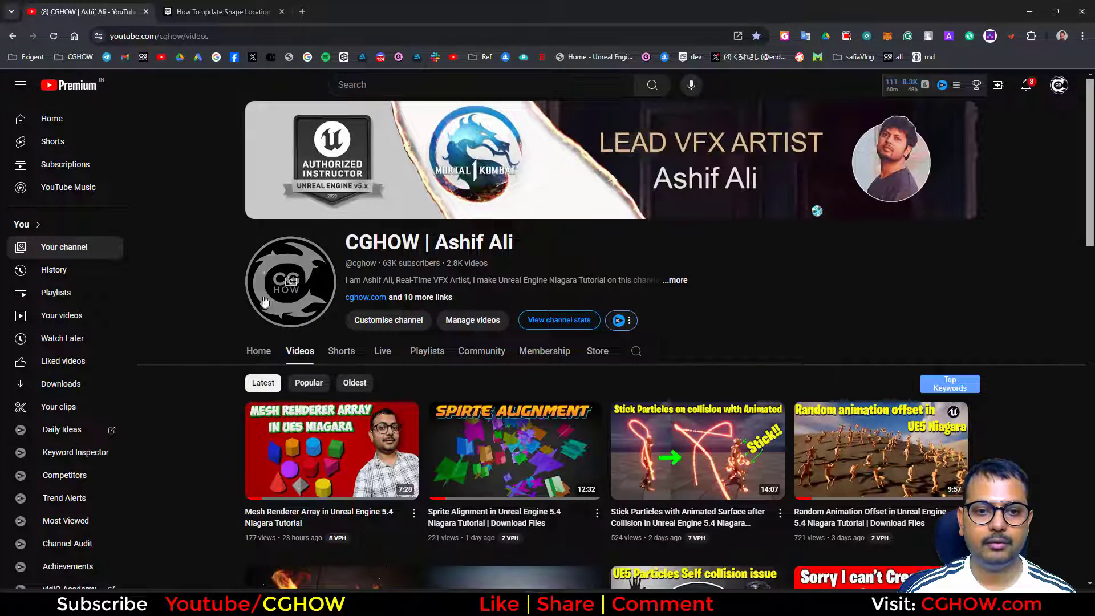
scroll(625, 283, "down", 5)
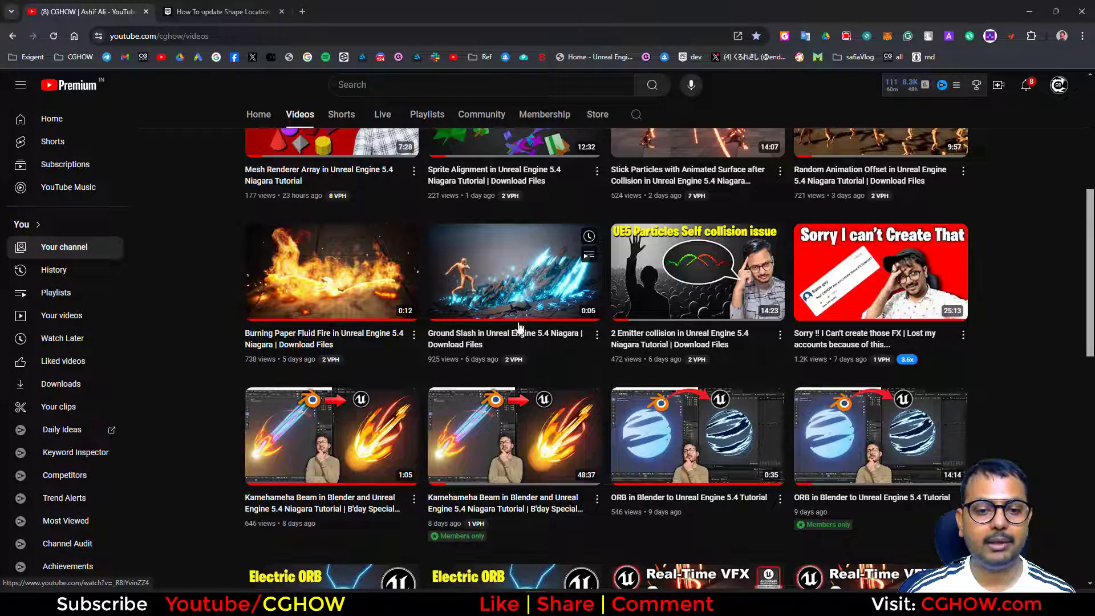
scroll(682, 185, "down", 4)
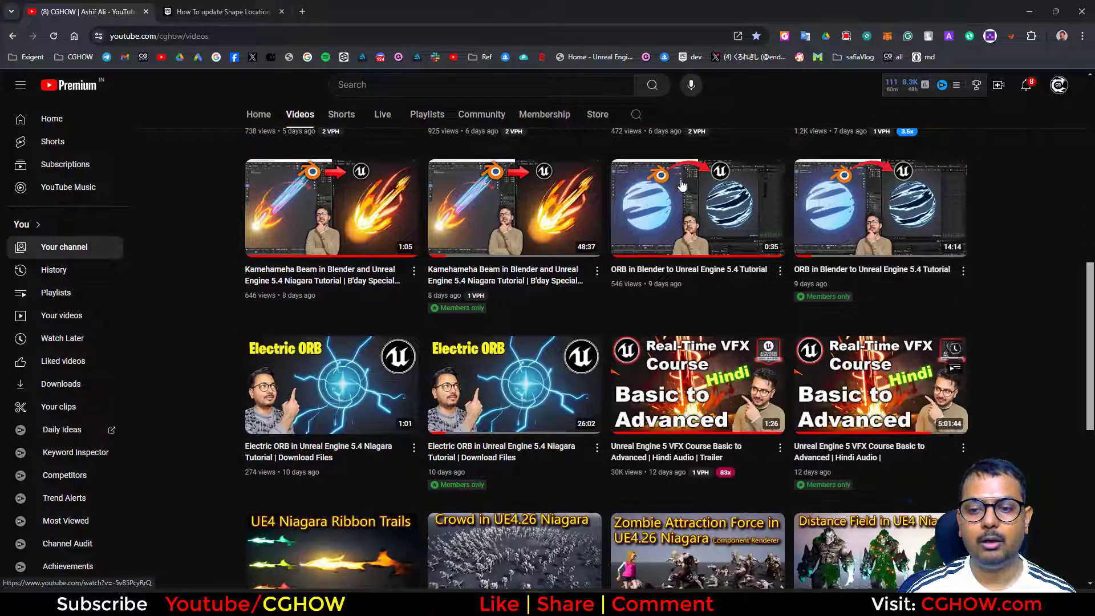
left_click(1030, 11)
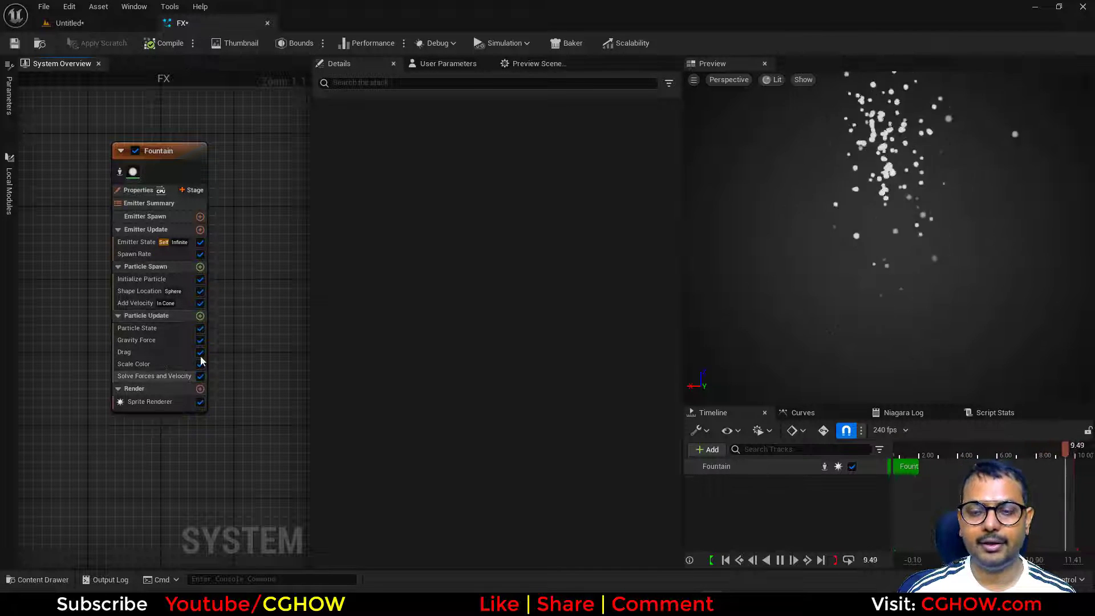
right_click_drag(226, 307, 231, 284)
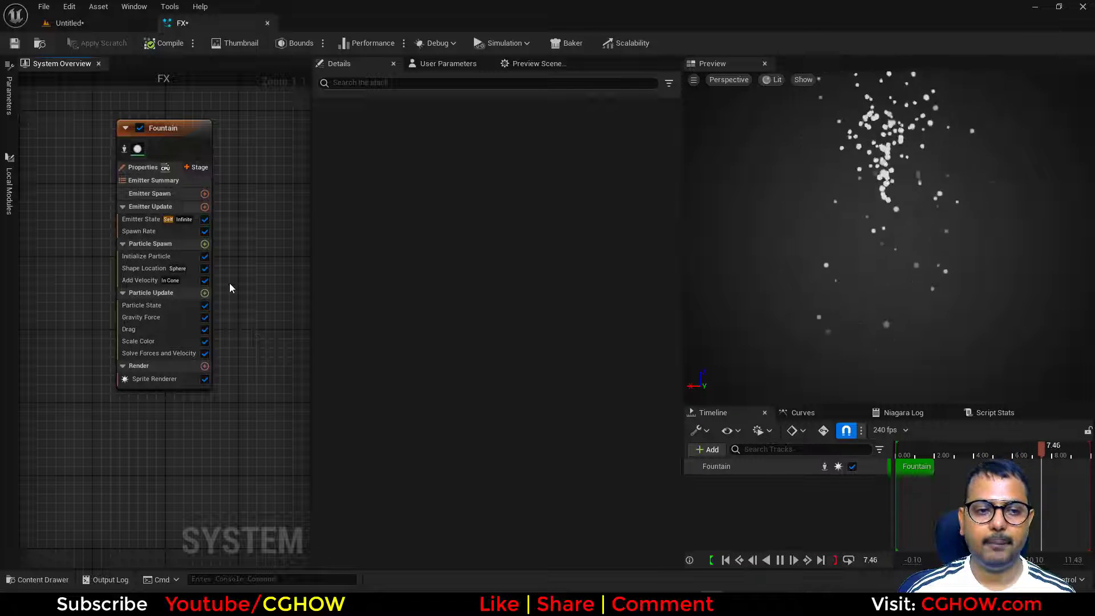
right_click_drag(229, 283, 229, 321)
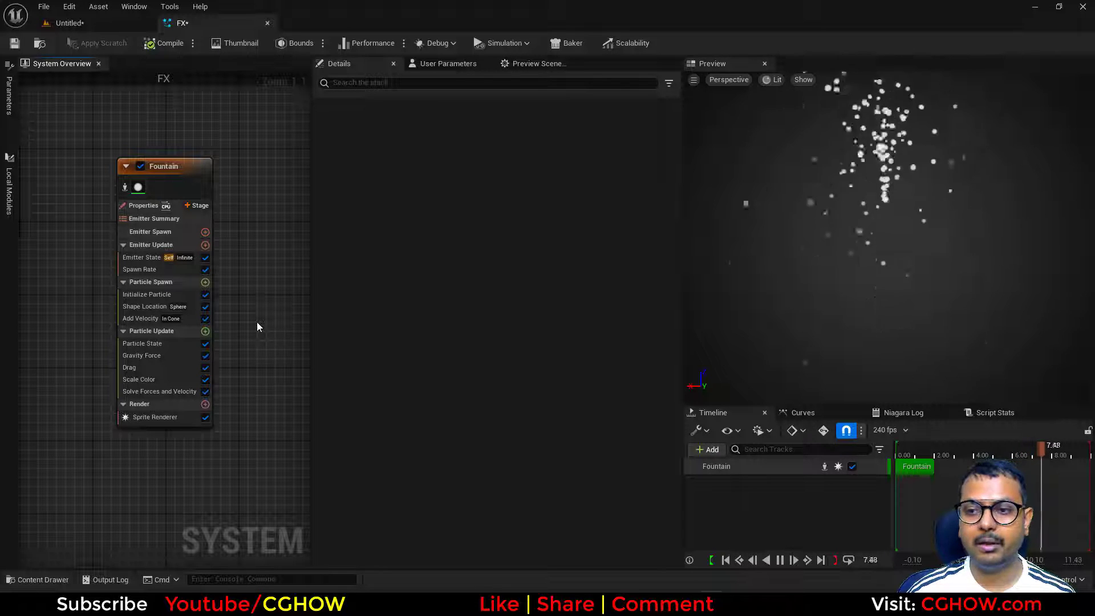
Review Initialize Particle and Shape Location settings, then select the Add Velocity module
left_click(154, 295)
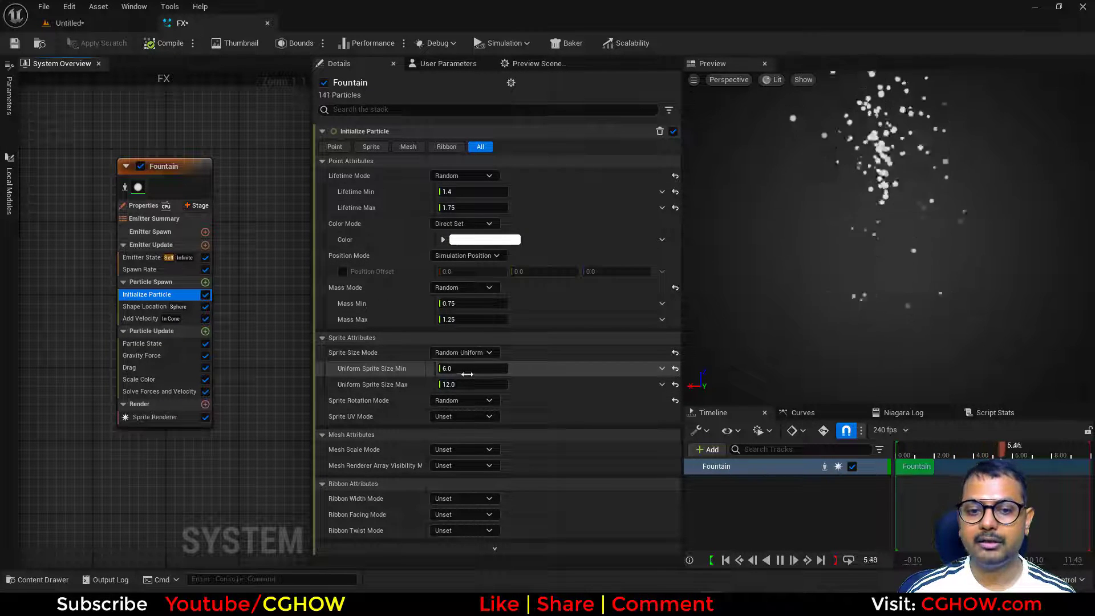
left_click(148, 309)
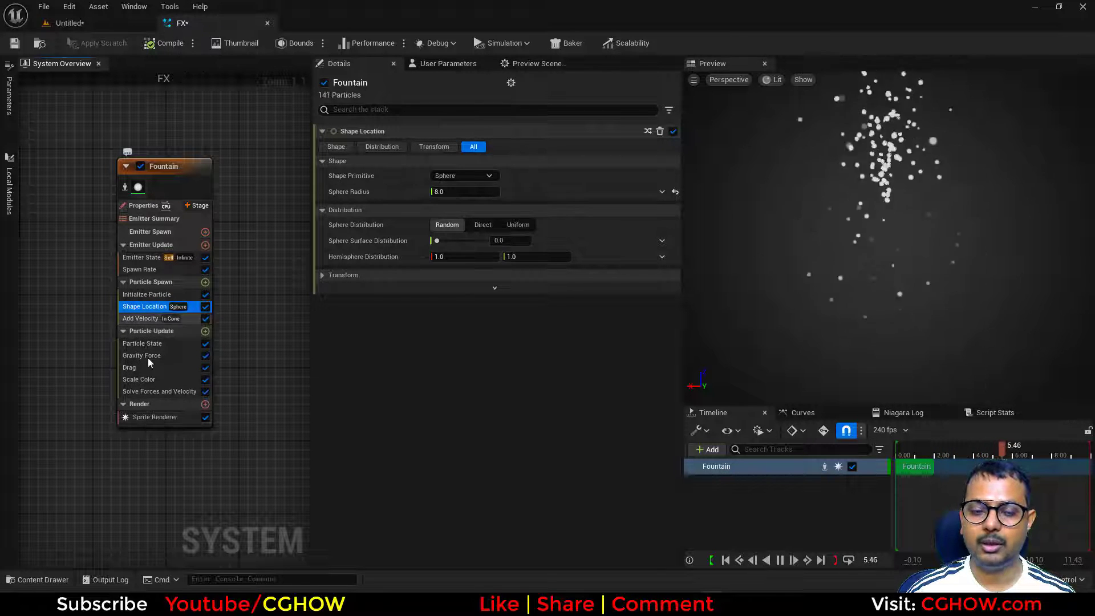
left_click(149, 294)
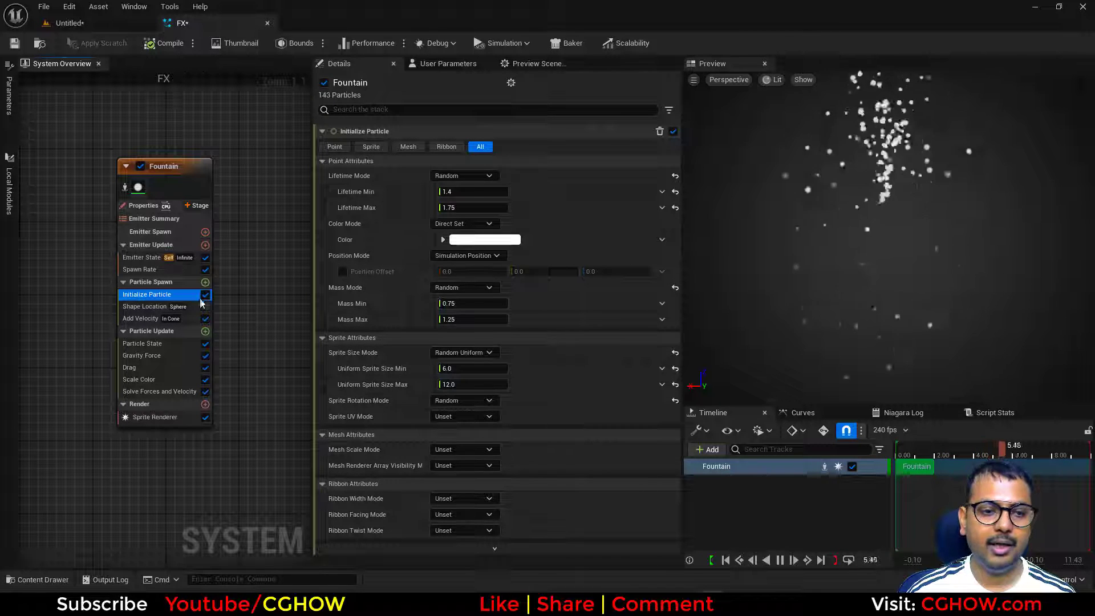
left_click(146, 320)
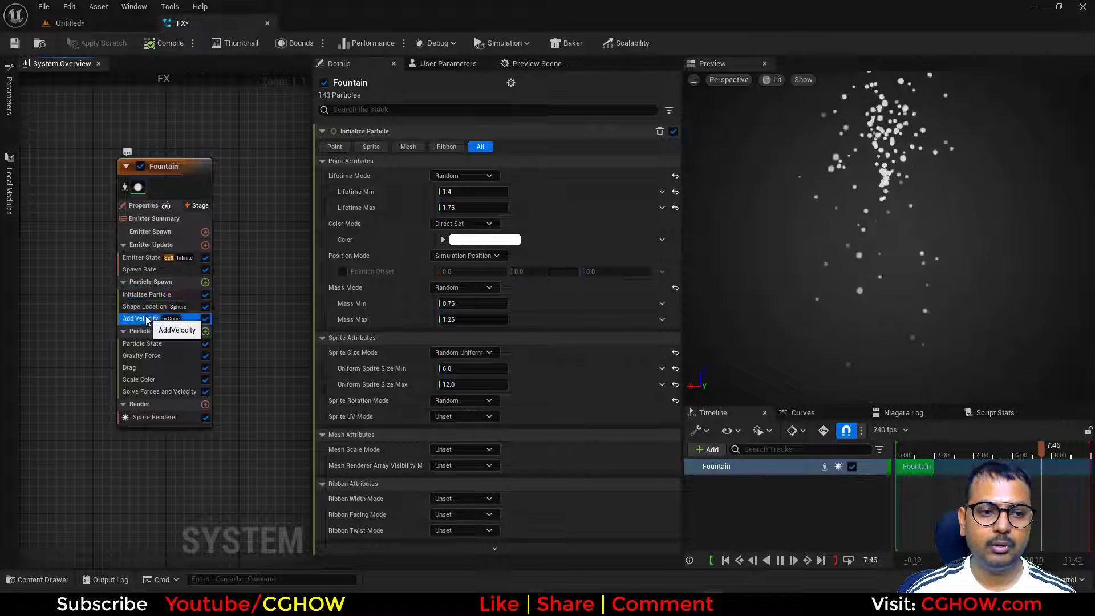
key("Delete")
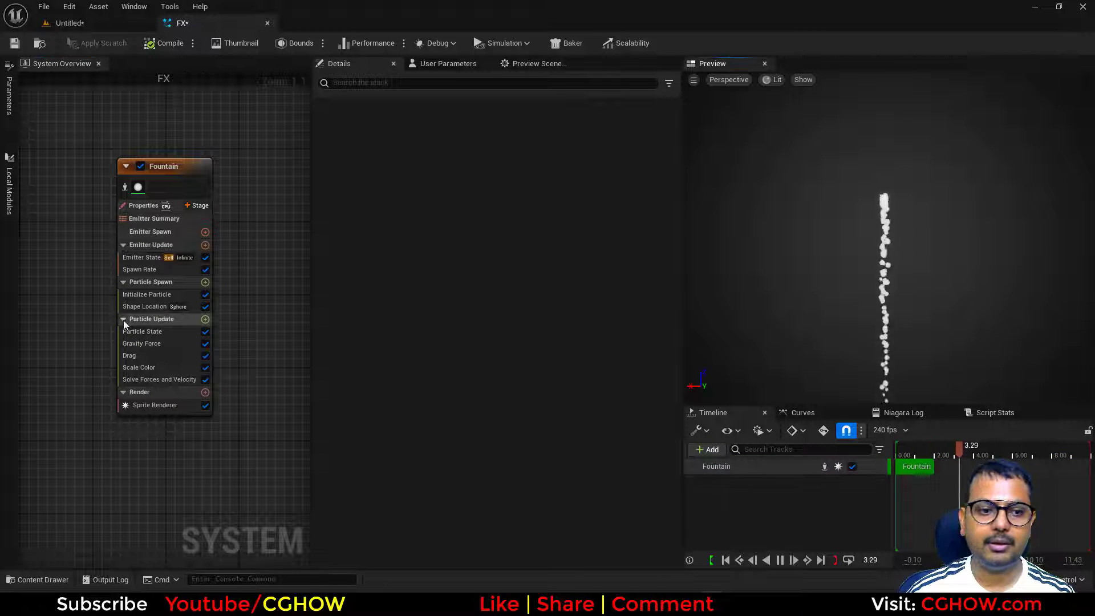
left_click(144, 306)
left_click(464, 192)
left_click_drag(465, 192, 508, 192)
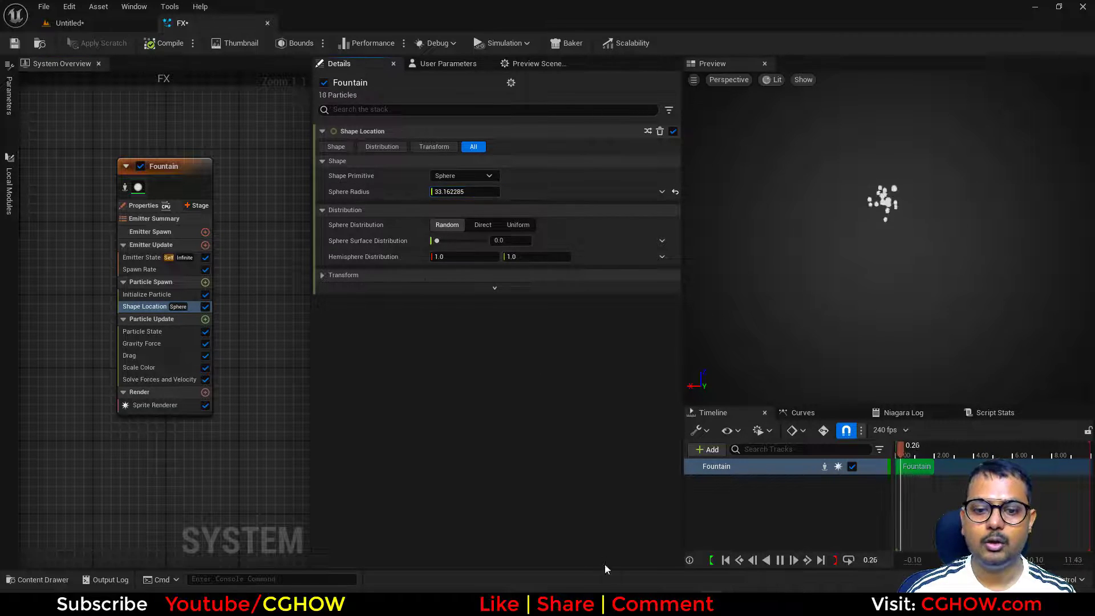
key("alt+Tab")
left_click(223, 12)
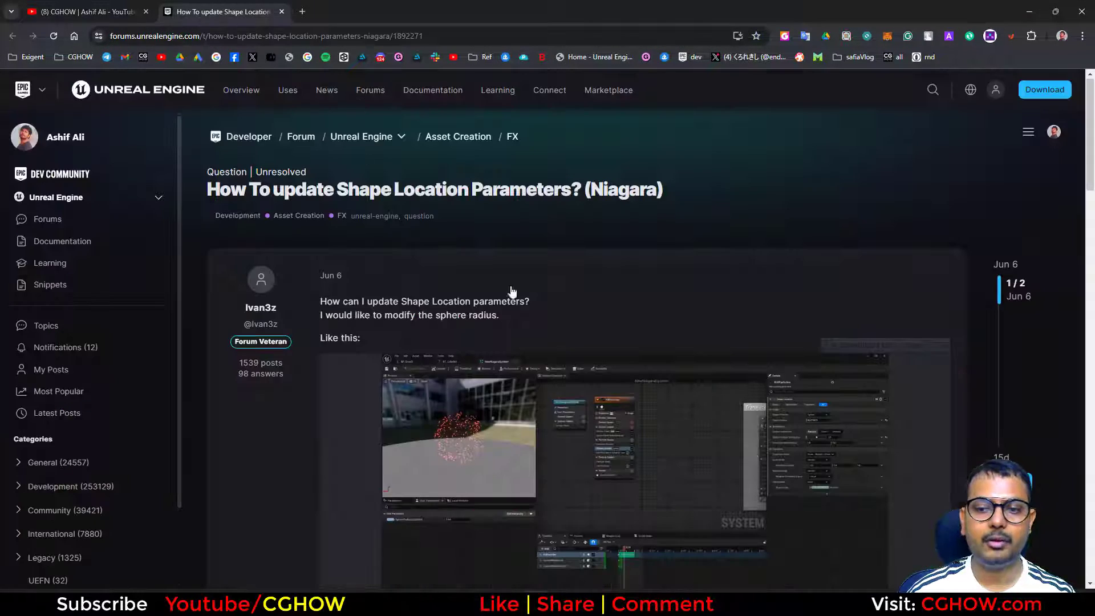
scroll(686, 387, "down", 1)
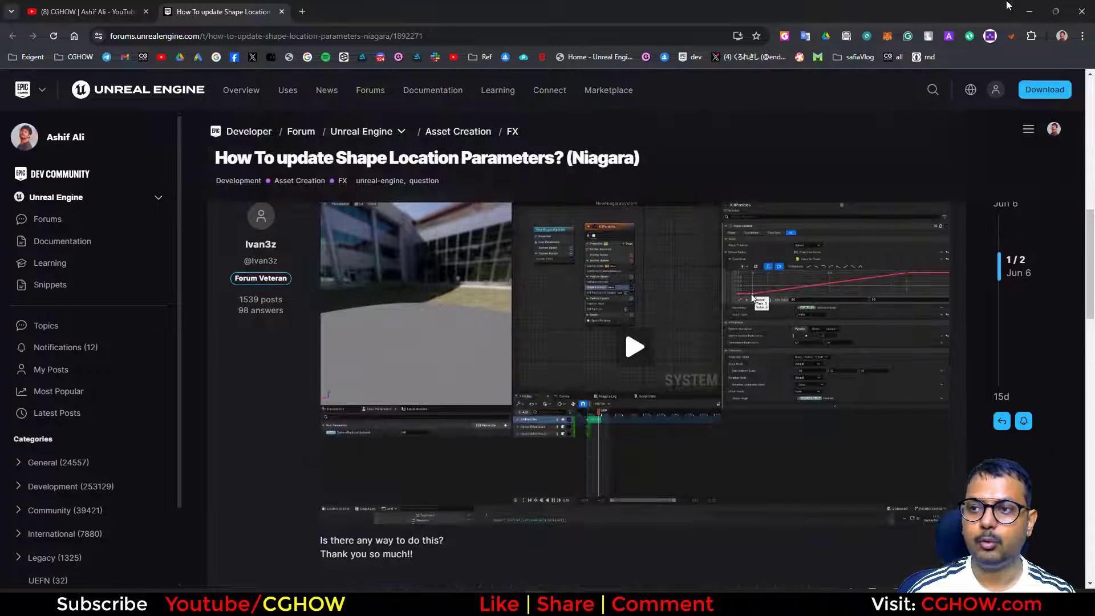
left_click(1031, 8)
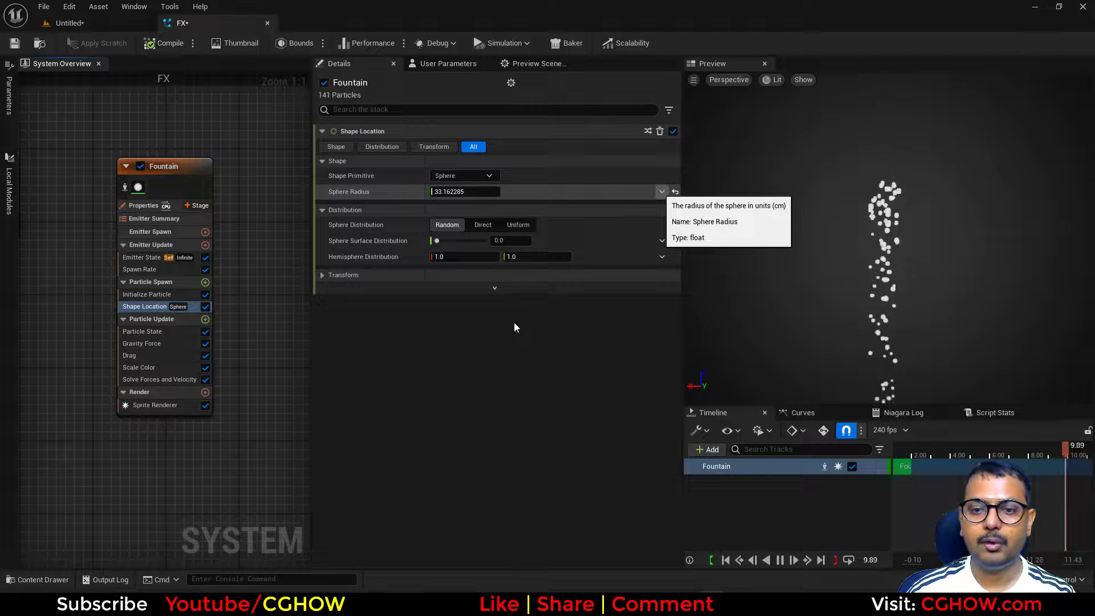
Drive Sphere Radius with Float from Curve keyed from 0 up to 100
left_click(661, 191)
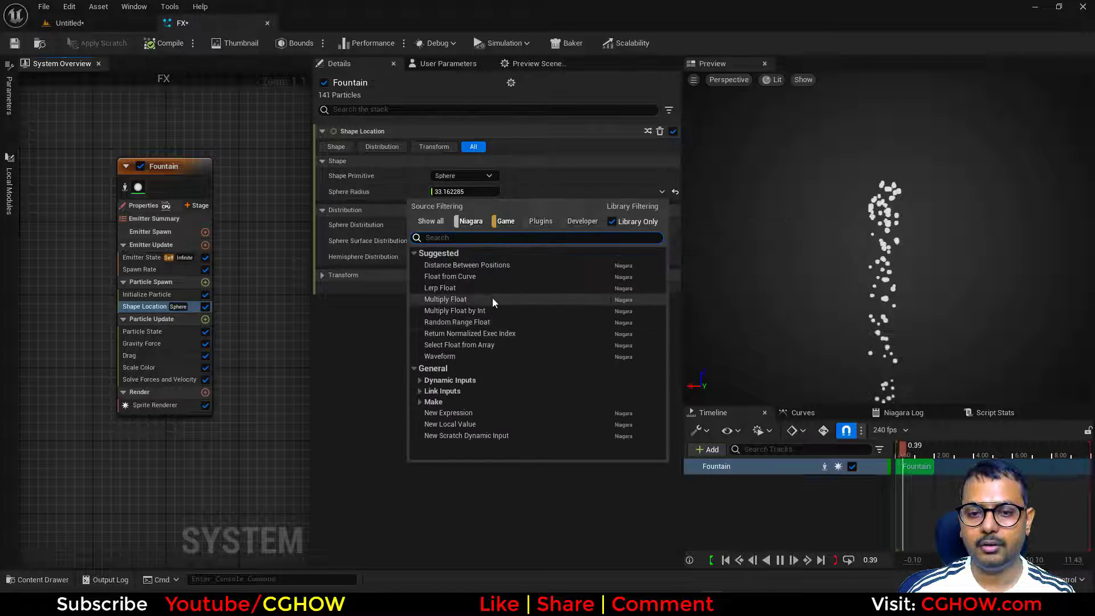
left_click(428, 278)
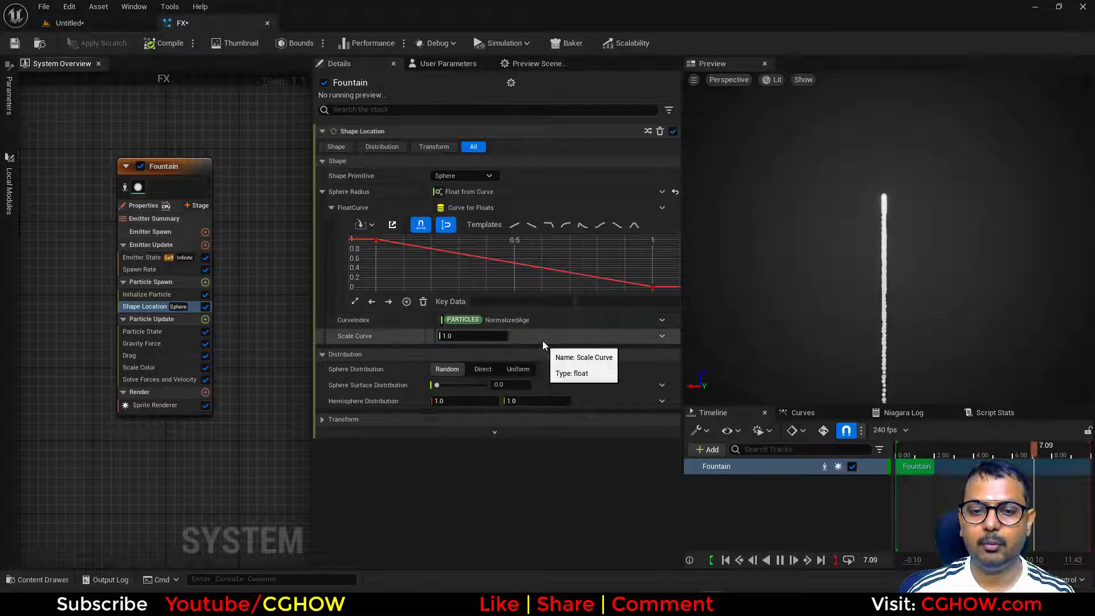
left_click(376, 240)
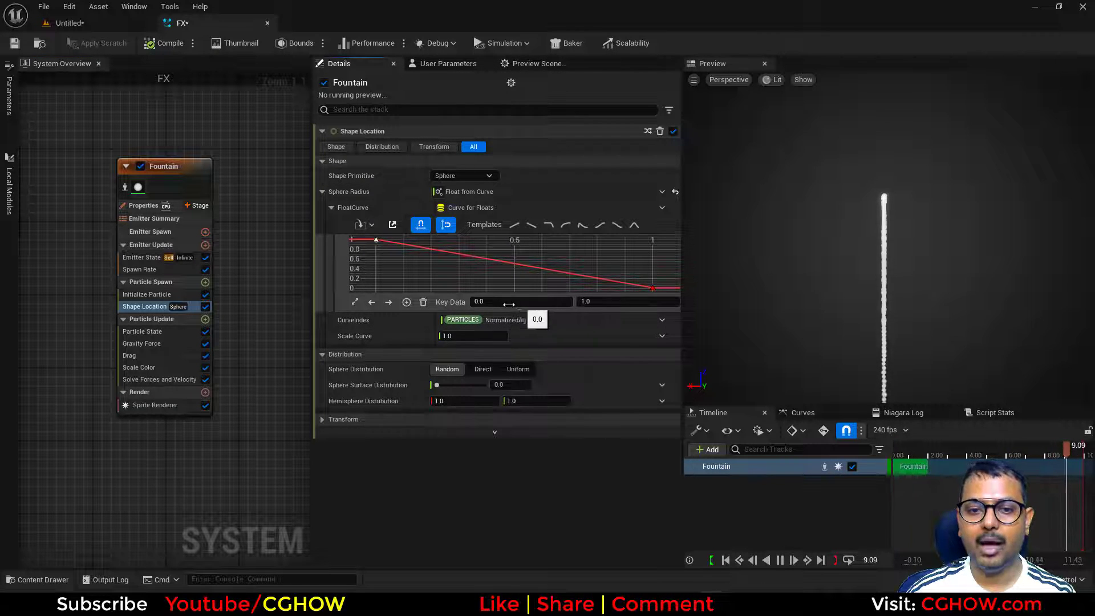
left_click(607, 305)
type("0")
left_click(652, 288)
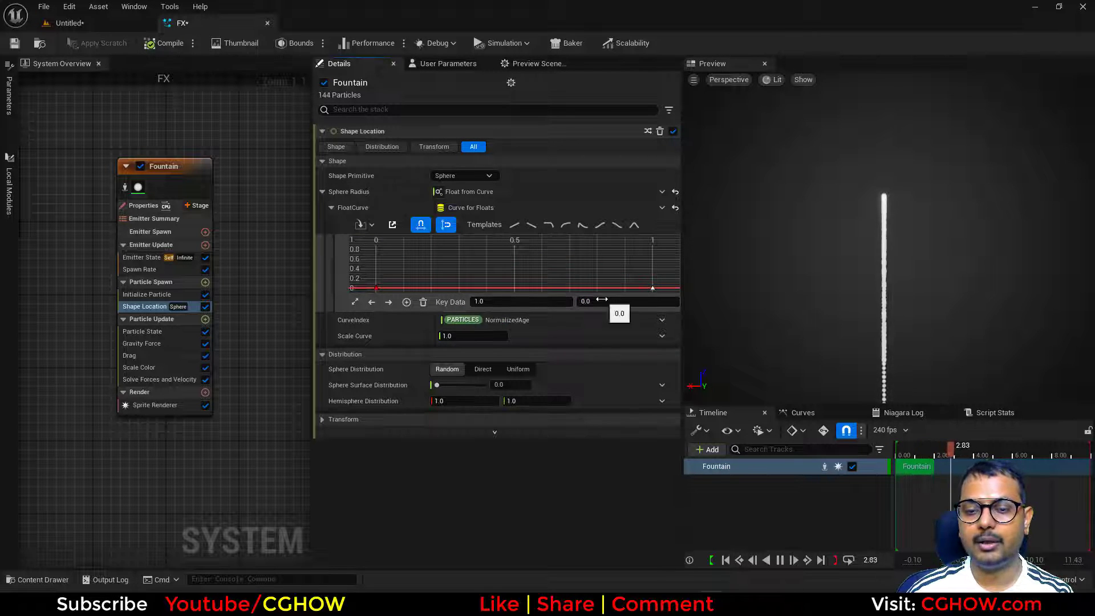
left_click(601, 299)
type("100")
key("Return")
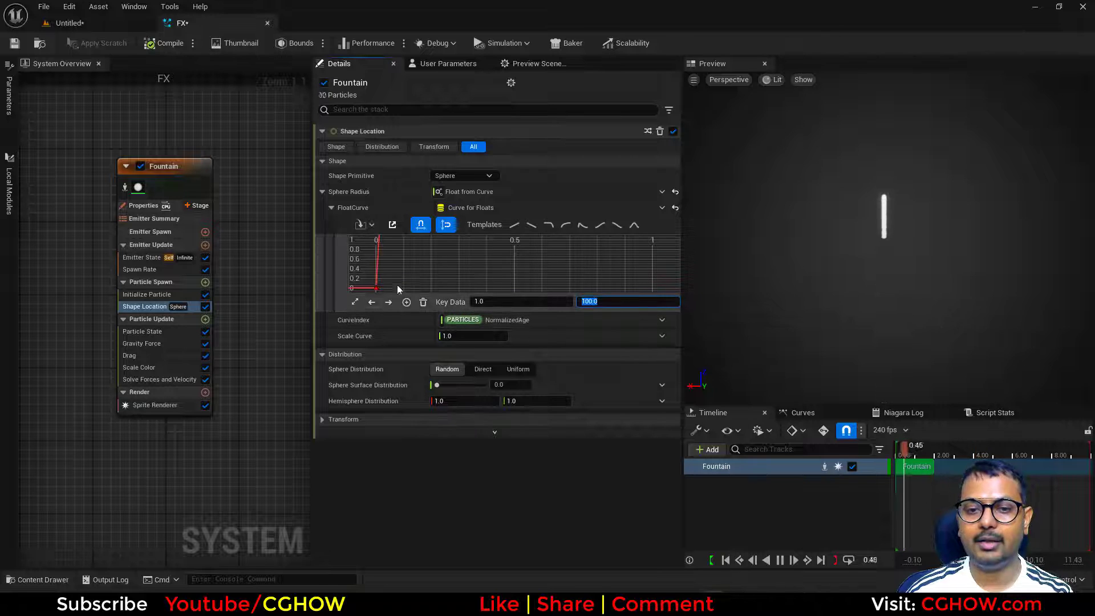
Fit the curve in its graph and search 'age' inputs for the CurveIndex
left_click(358, 303)
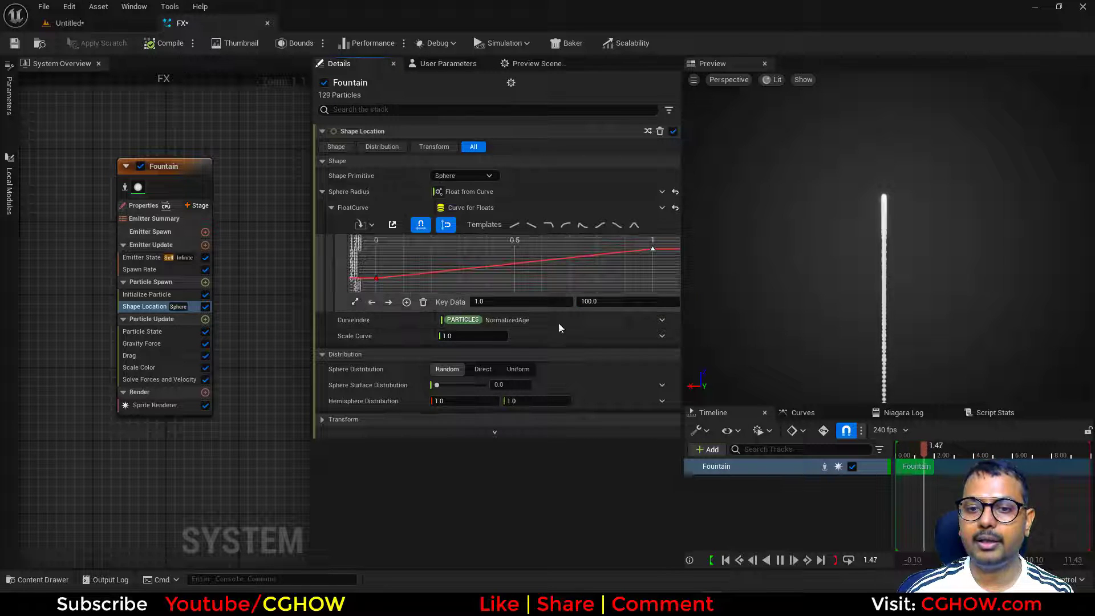
left_click(662, 320)
type("age")
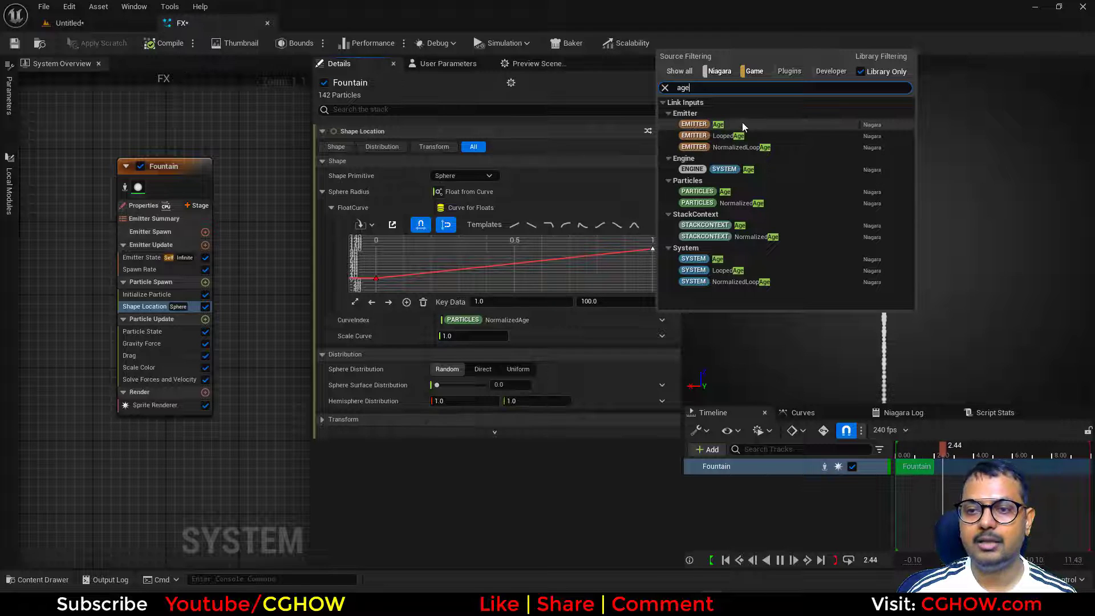
Index the radius curve by EMITTER Age and inspect its keys
left_click(717, 124)
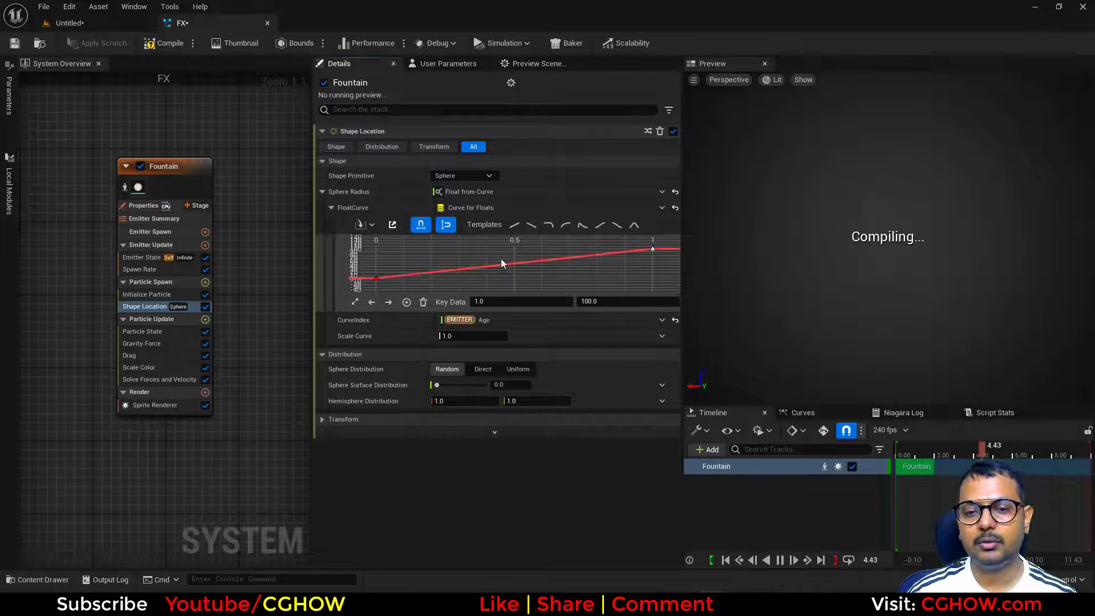
left_click(375, 278)
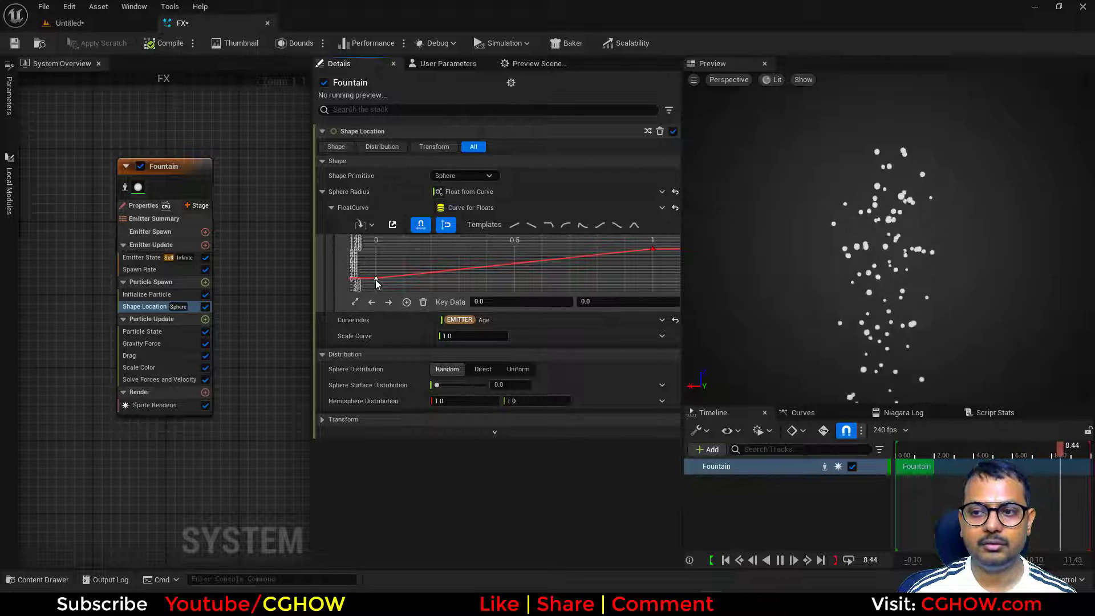
left_click_drag(615, 247, 661, 267)
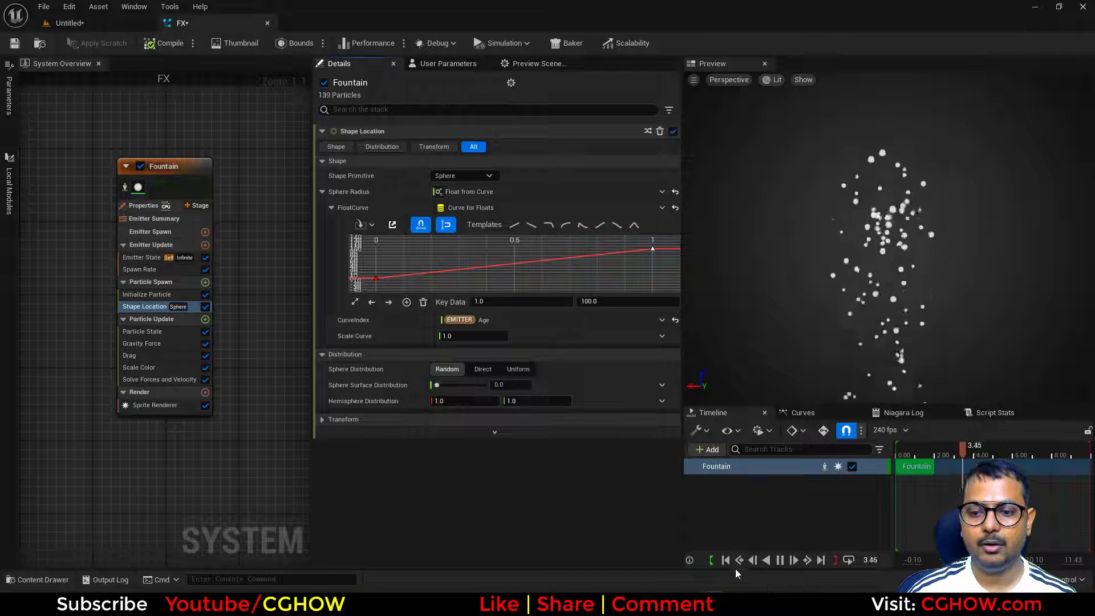
Rewind and replay the preview, then bring up the Shape Primitive choices
left_click(726, 560)
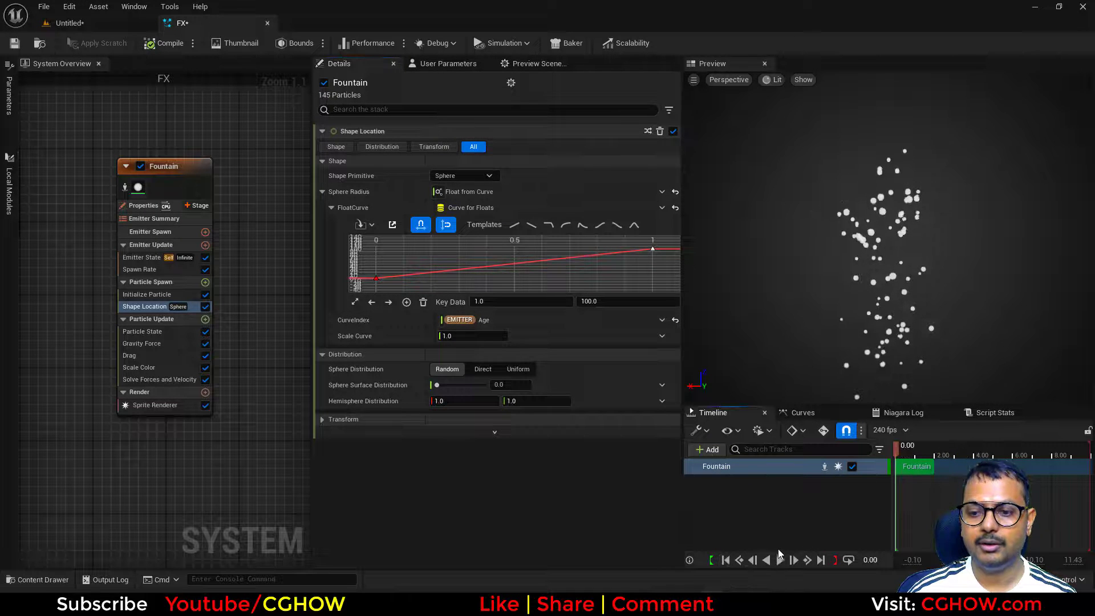
left_click(779, 559)
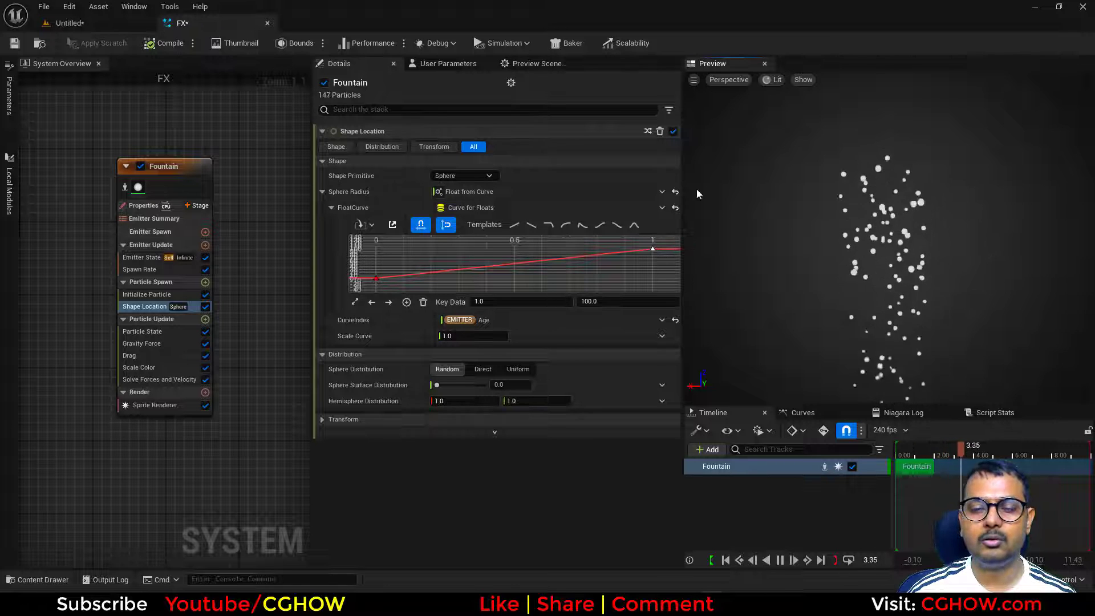
left_click(491, 179)
Set the shape to Torus with a Handle Radius of 0
left_click(470, 230)
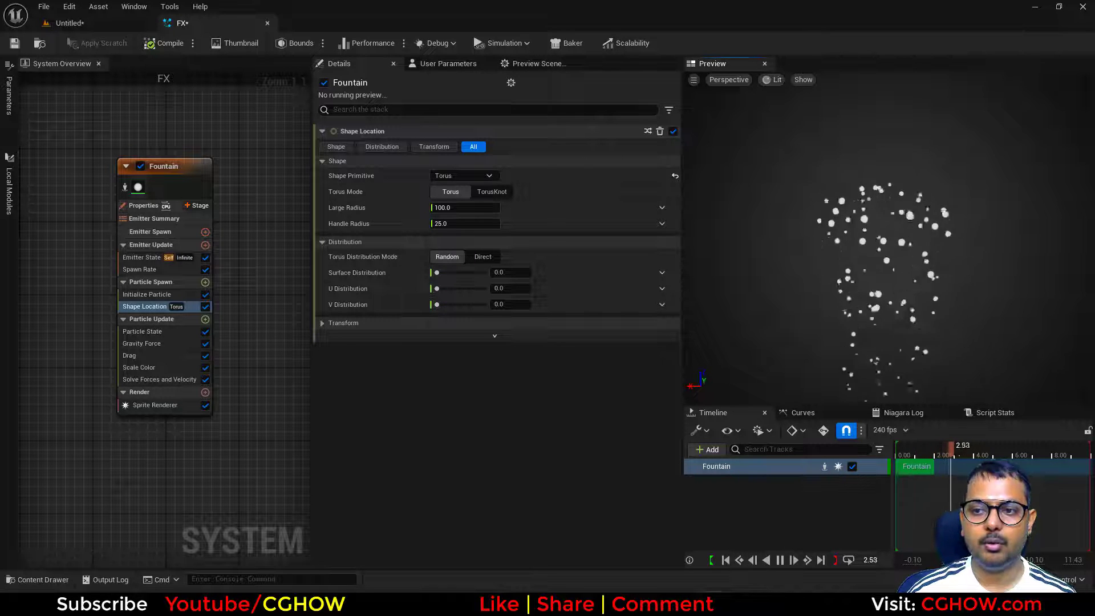
left_click(446, 223)
type("0")
key("Return")
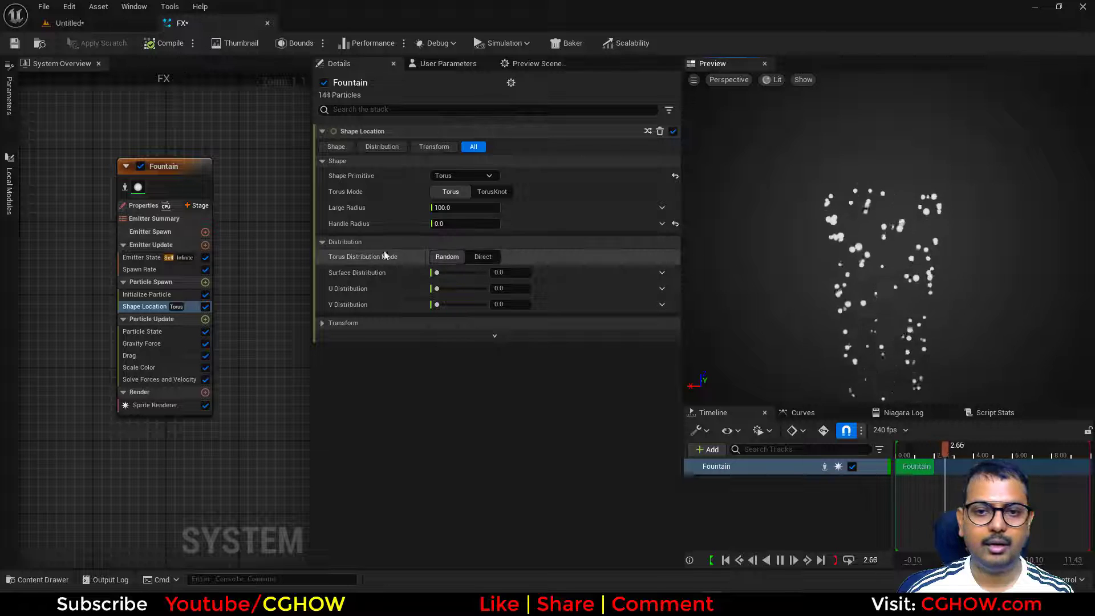
Weaken Gravity Force Z toward -50 and go back to Shape Location
left_click(138, 343)
left_click_drag(629, 149, 672, 148)
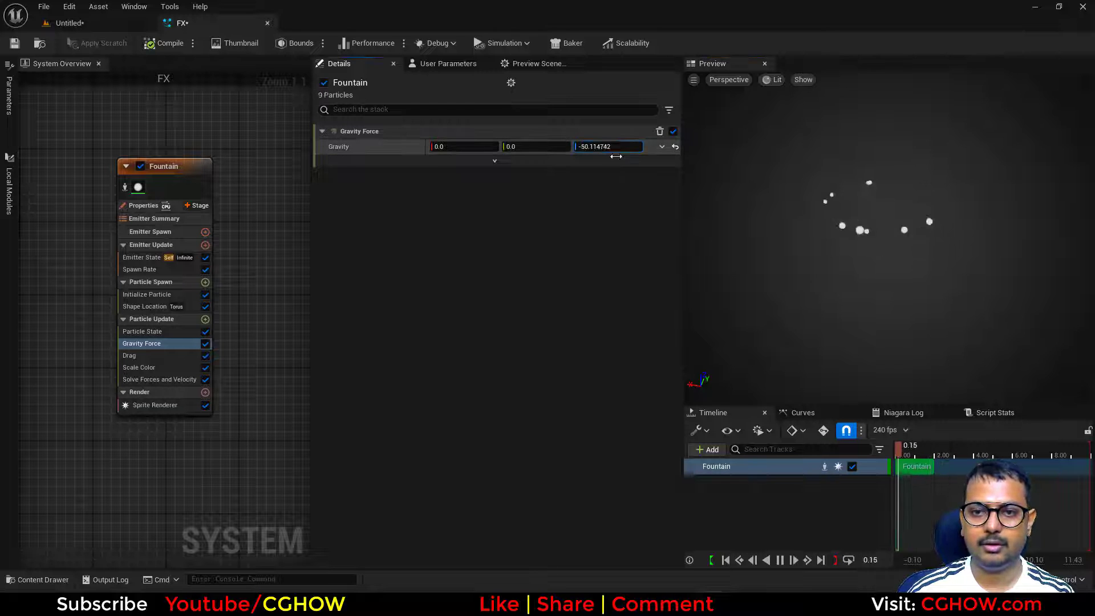
left_click(146, 307)
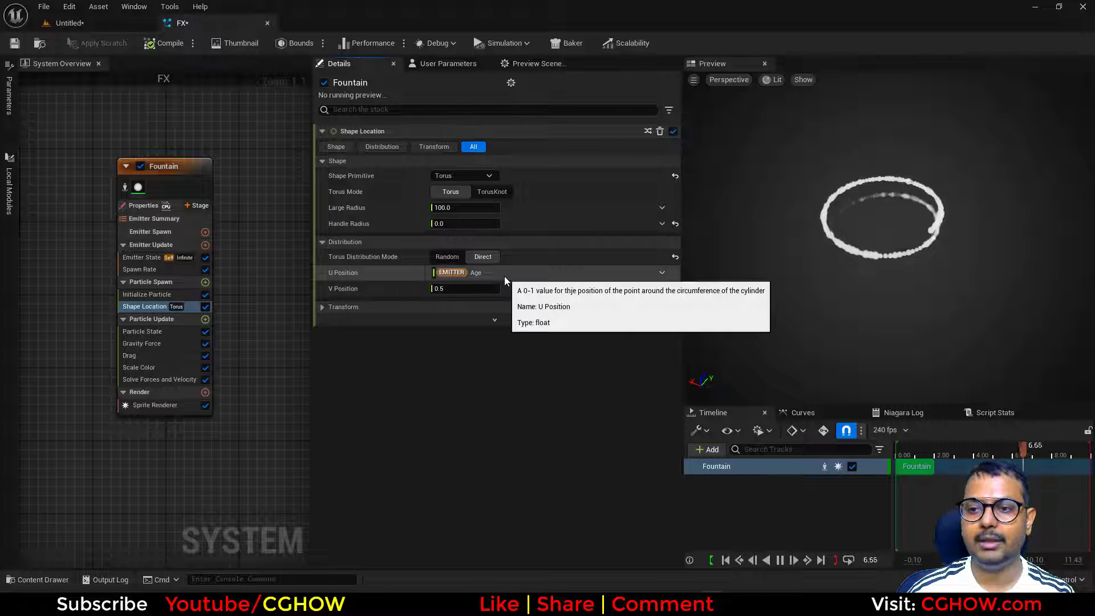
left_click(662, 273)
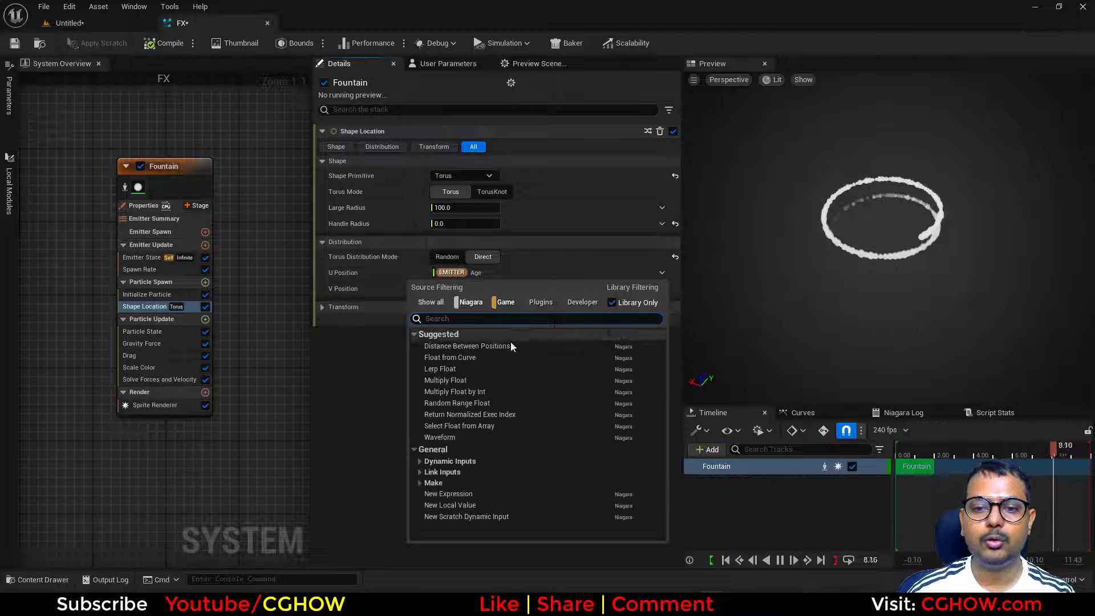
left_click(459, 357)
left_click(661, 401)
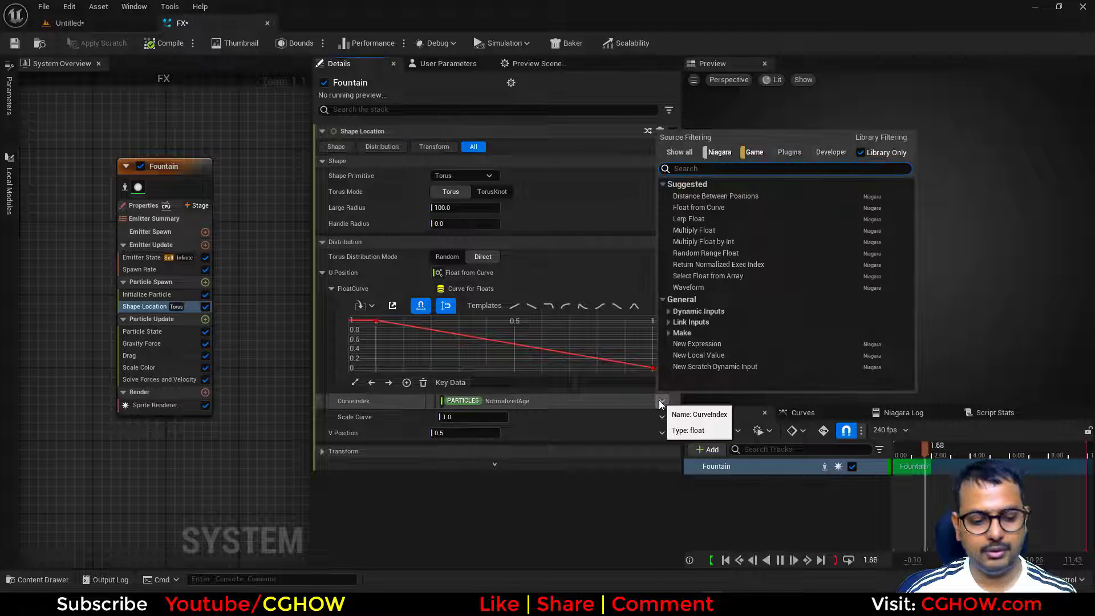
type("age")
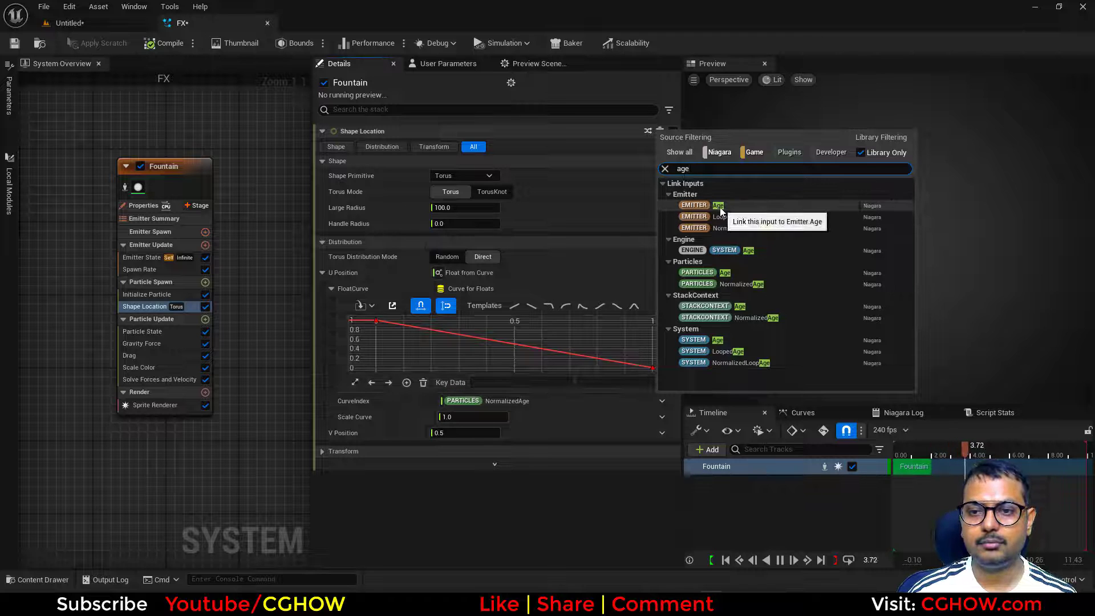
left_click(741, 228)
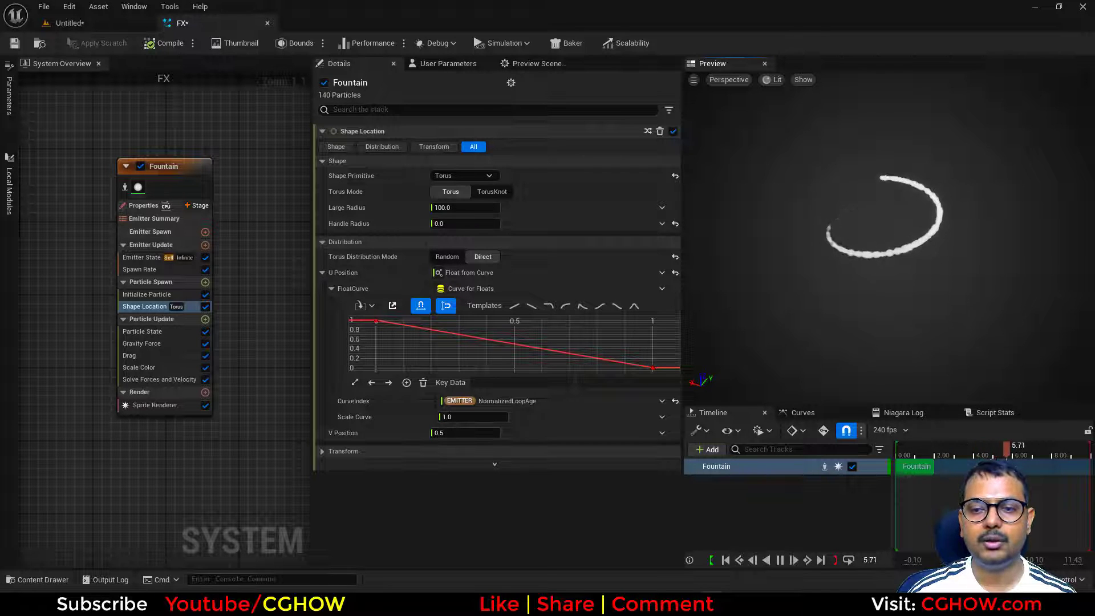
left_click(674, 274)
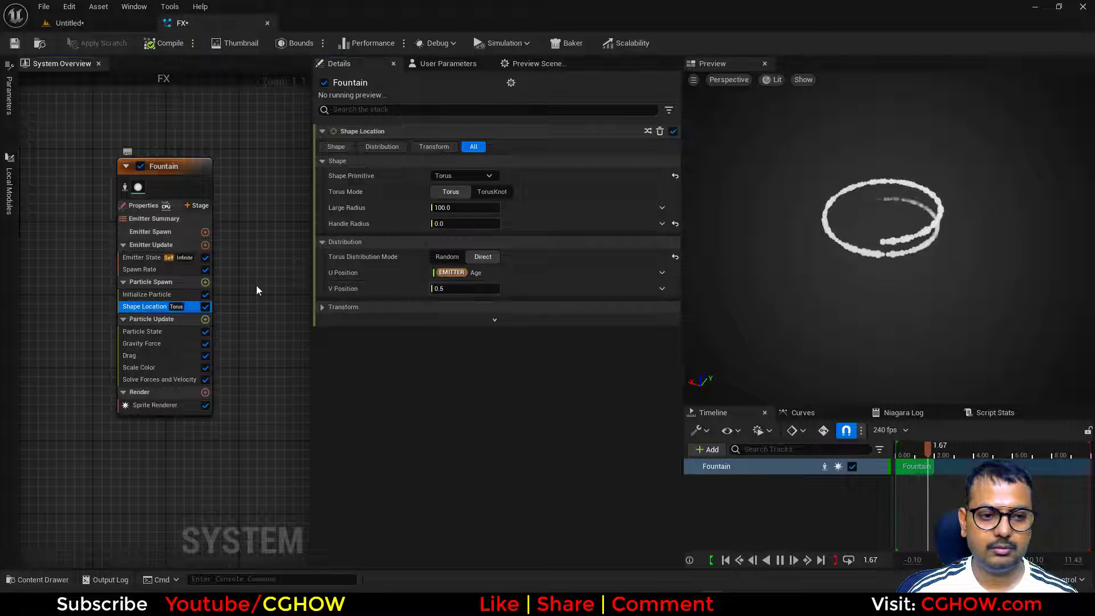
Delete the Shape Location module, then undo to restore it
key("Delete")
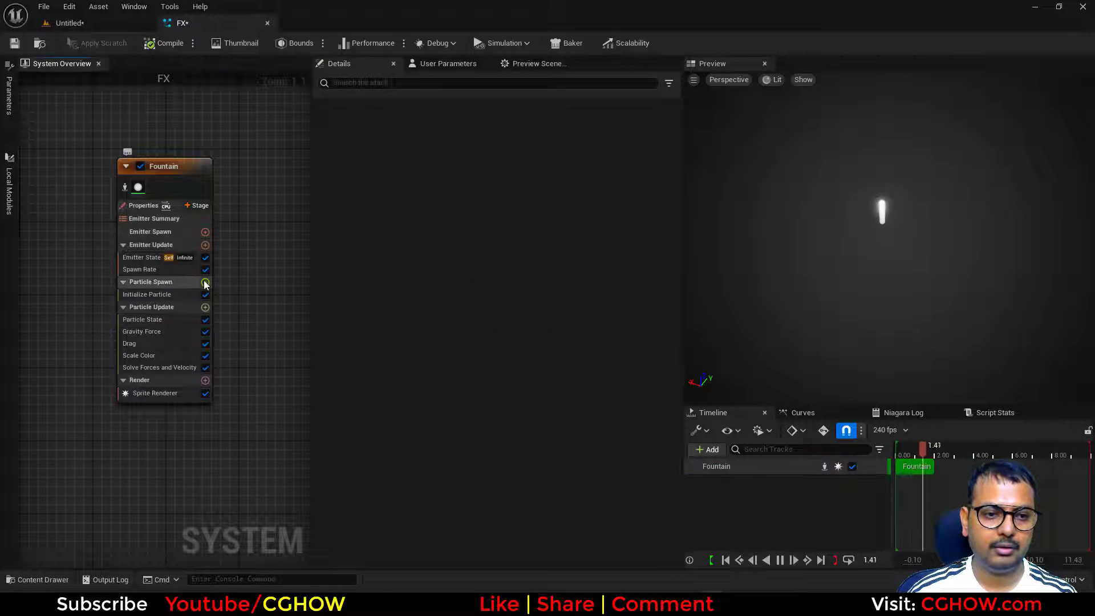
left_click(206, 281)
key("Escape")
key("ctrl+z")
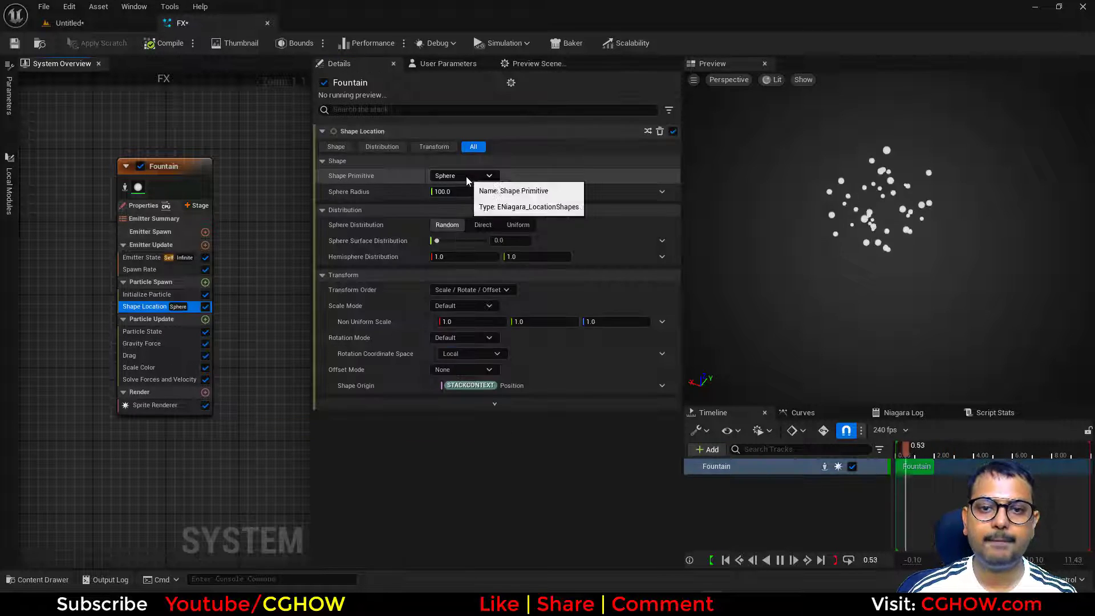
Switch Shape Location to a Box / Plane primitive in Plane mode
left_click(466, 176)
left_click(463, 217)
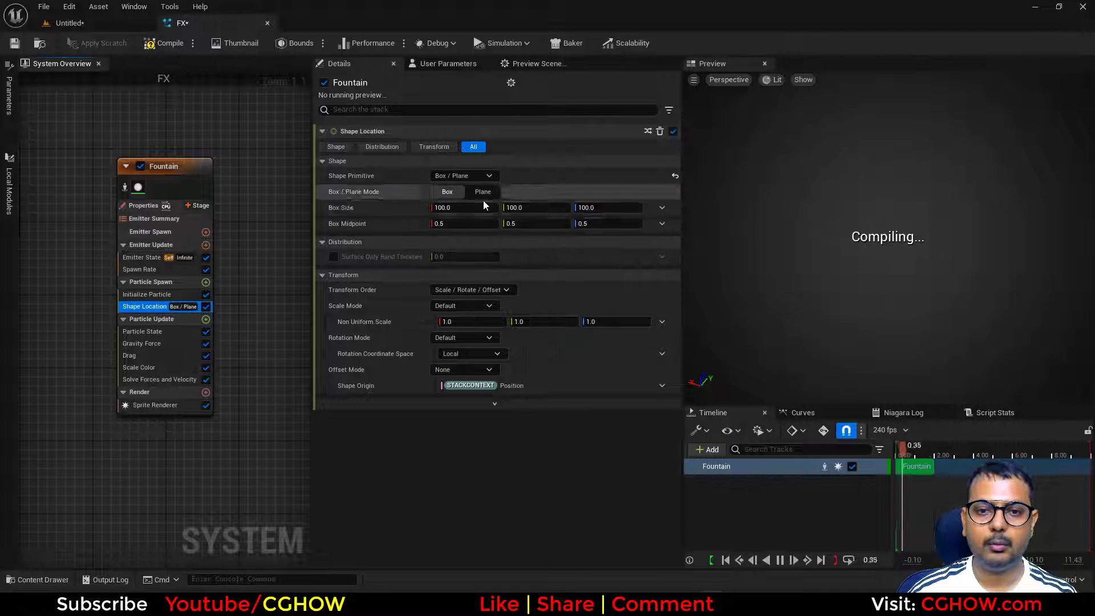
left_click(483, 192)
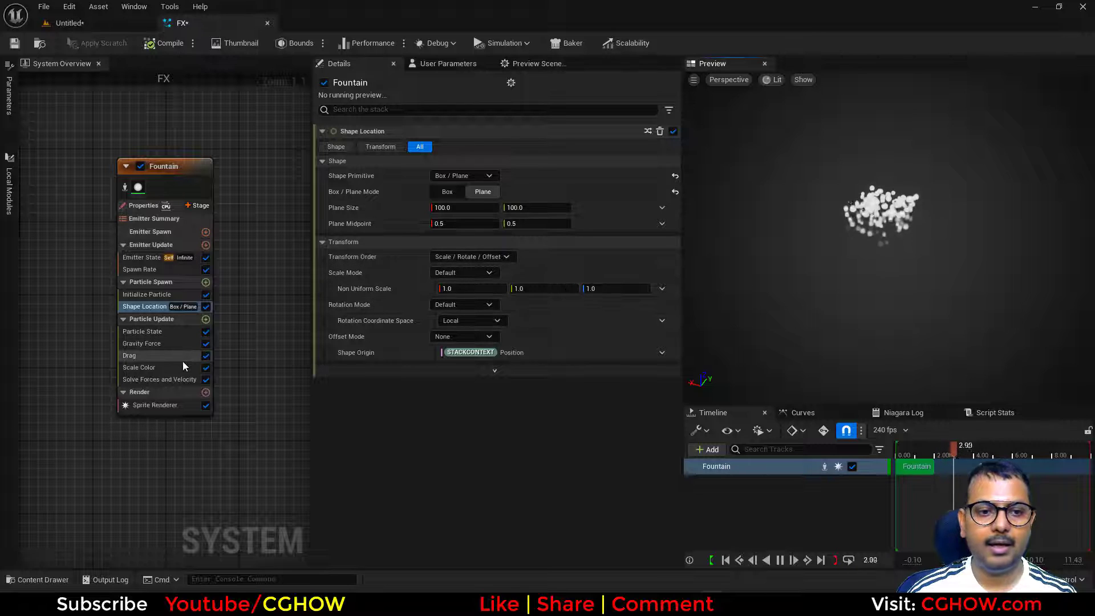
left_click(175, 345)
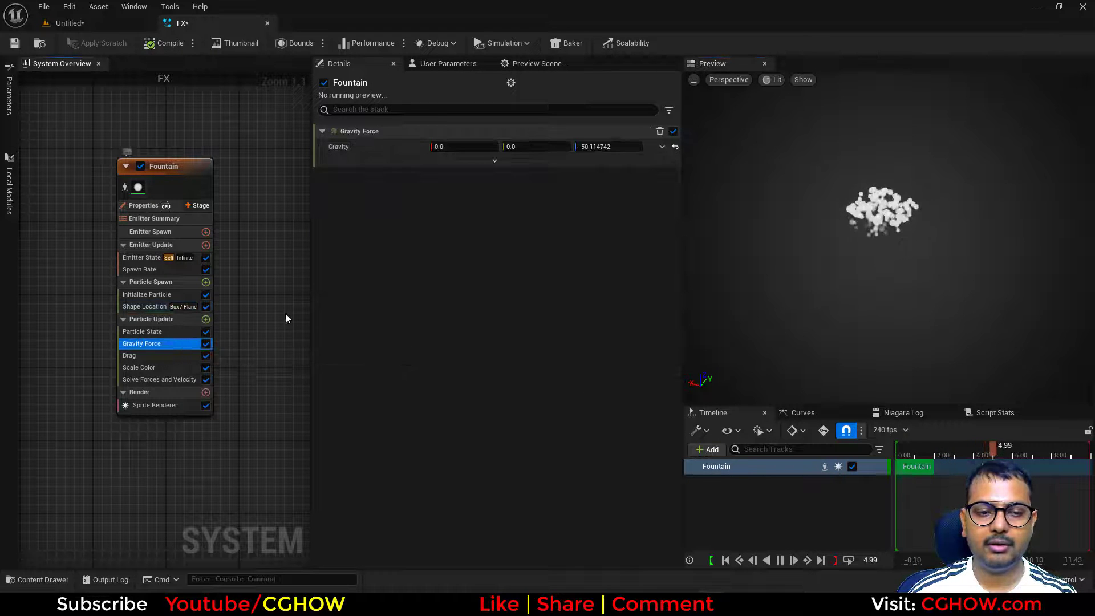
left_click(145, 307)
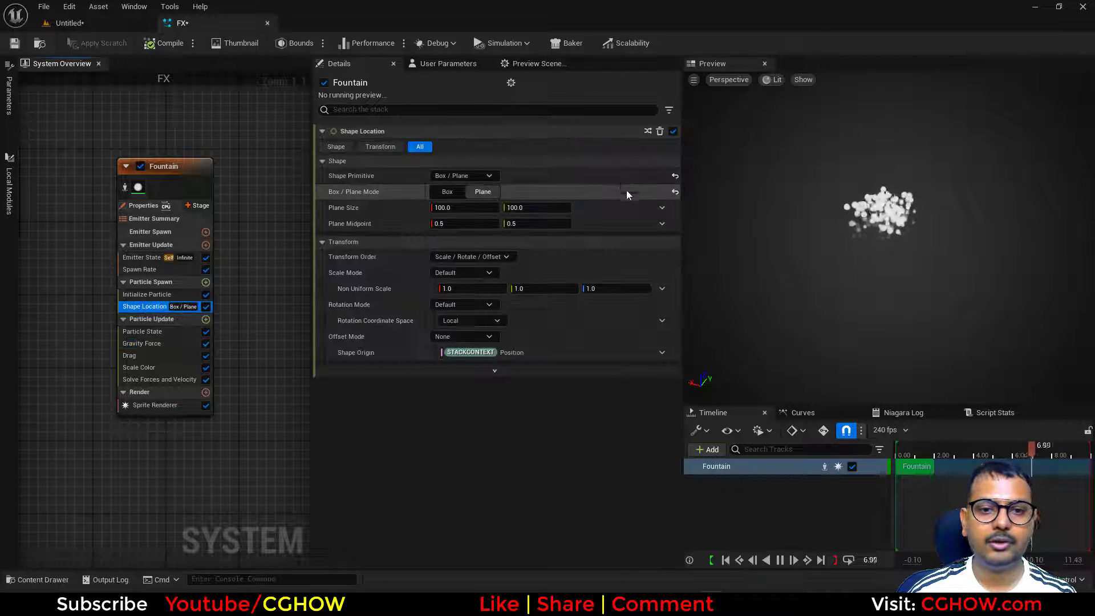
Commit Plane Size Y 0, scrub Plane Size X to 405.66, and set Offset Mode to Default
key("Return")
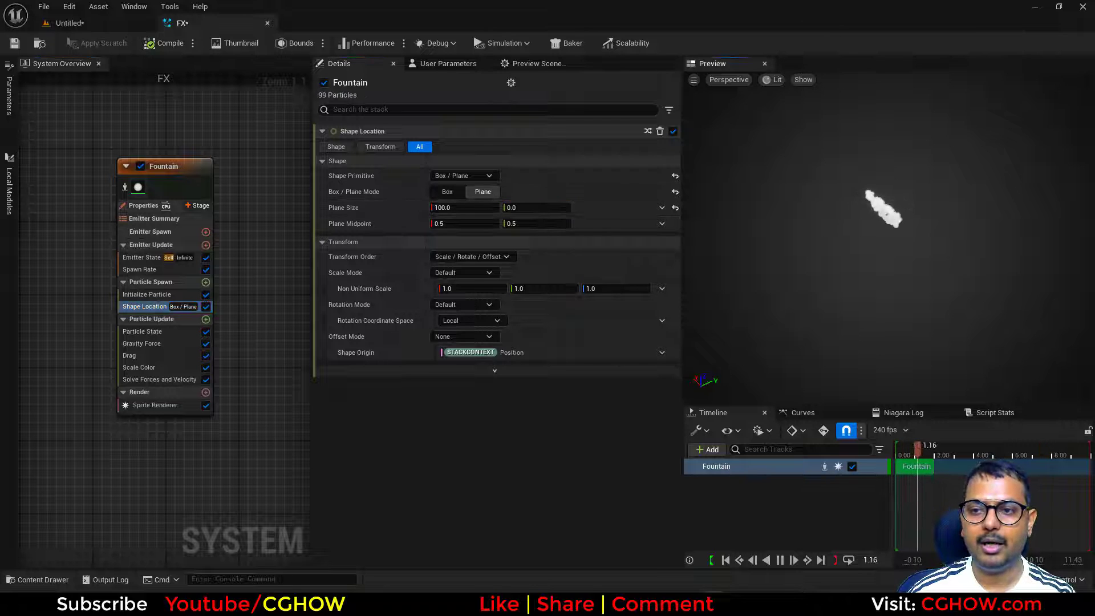
left_click_drag(468, 209, 649, 214)
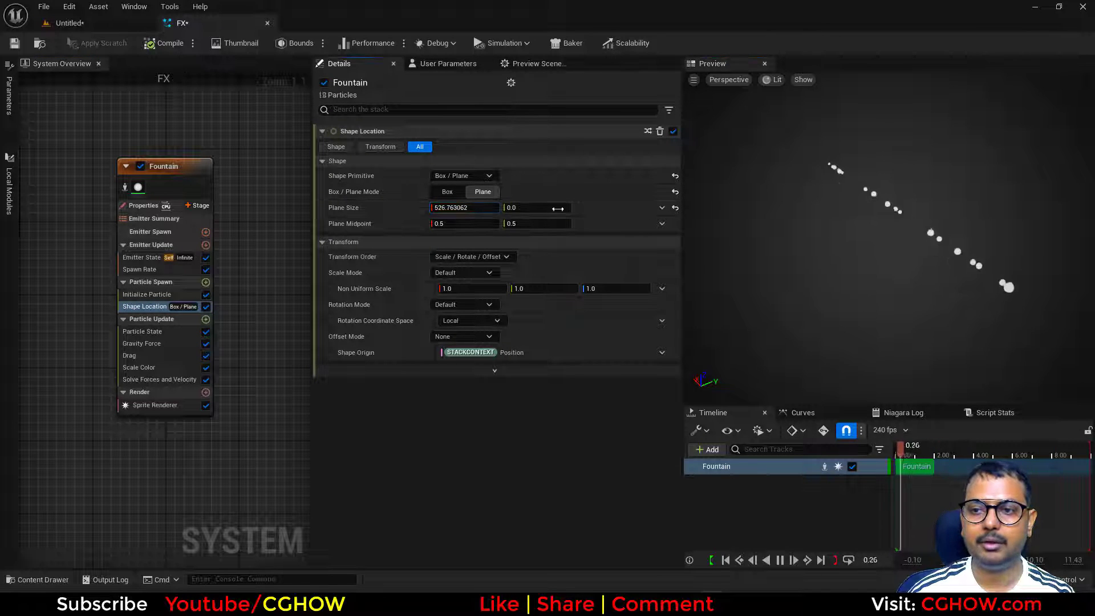
left_click_drag(479, 207, 433, 209)
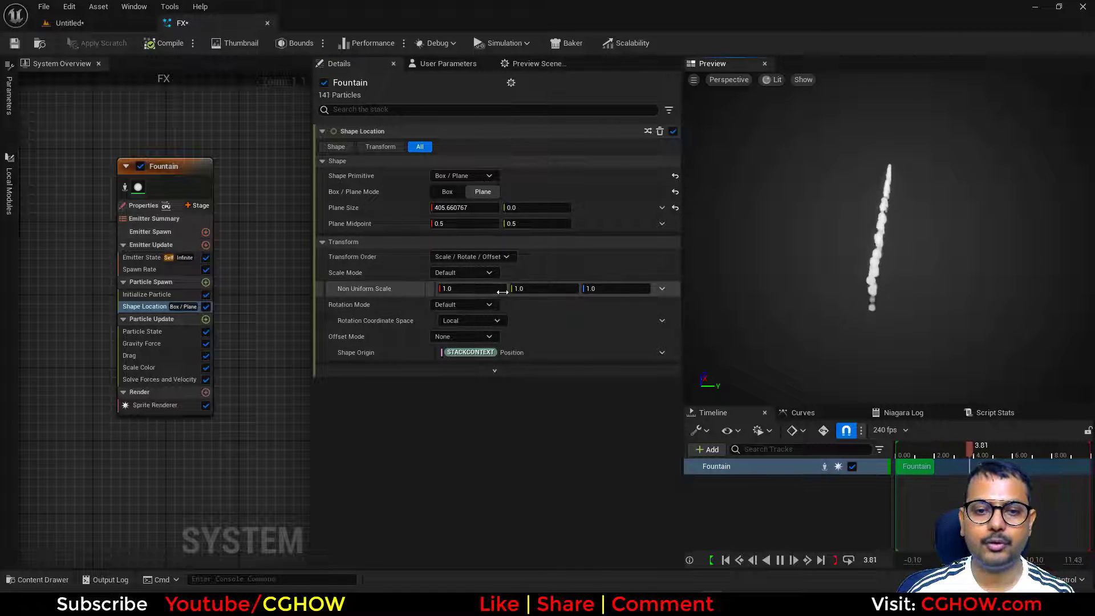
left_click(461, 336)
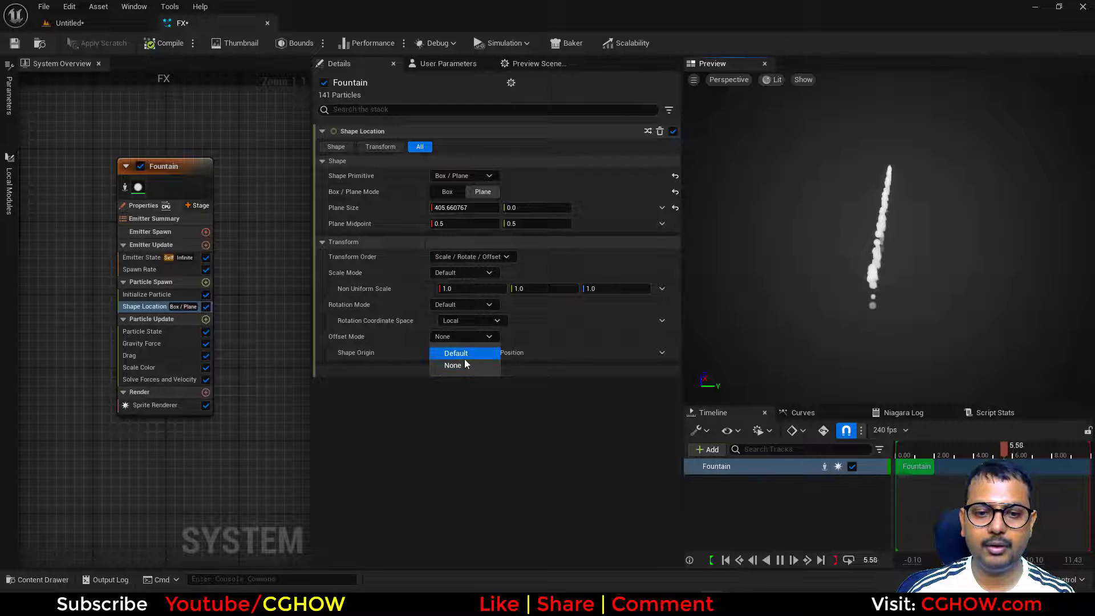
left_click(465, 356)
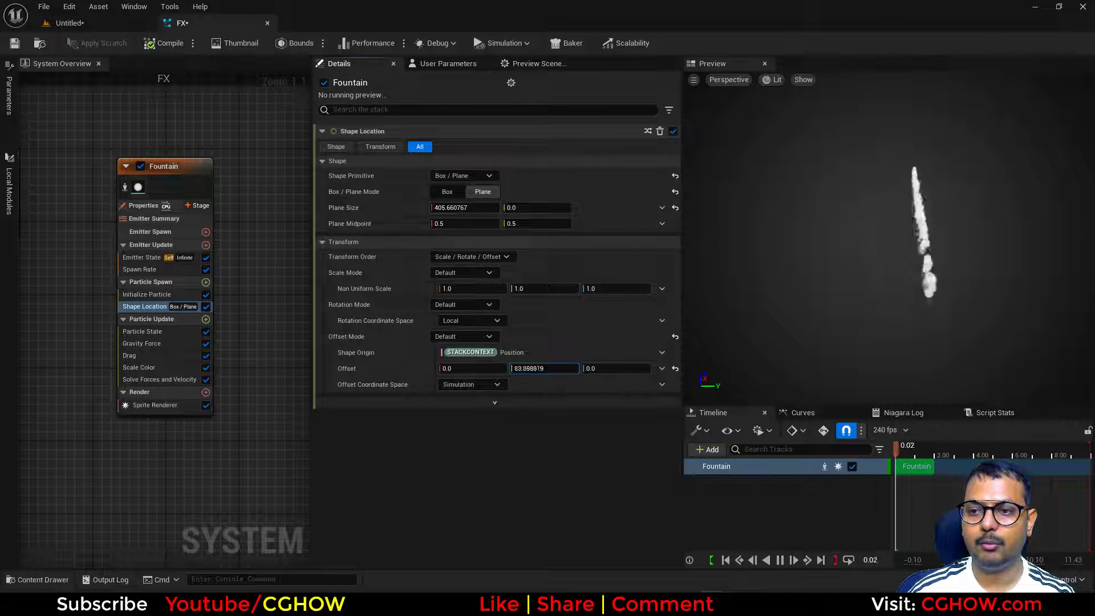
Split the shape Offset into separate X, Y, Z values with Make Vector
left_click(660, 369)
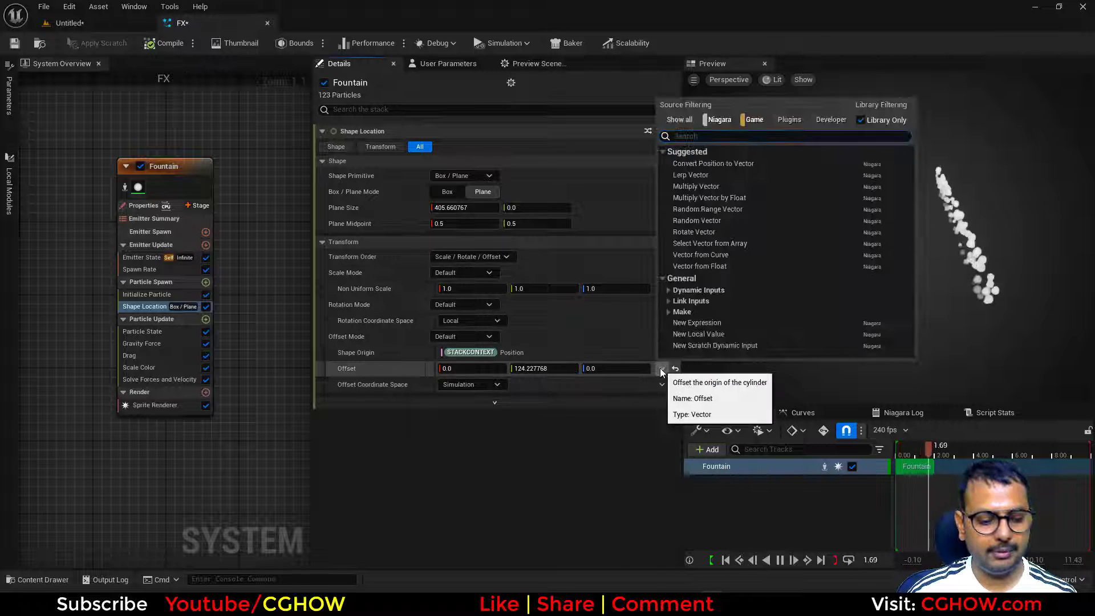
type("brea")
left_click(720, 163)
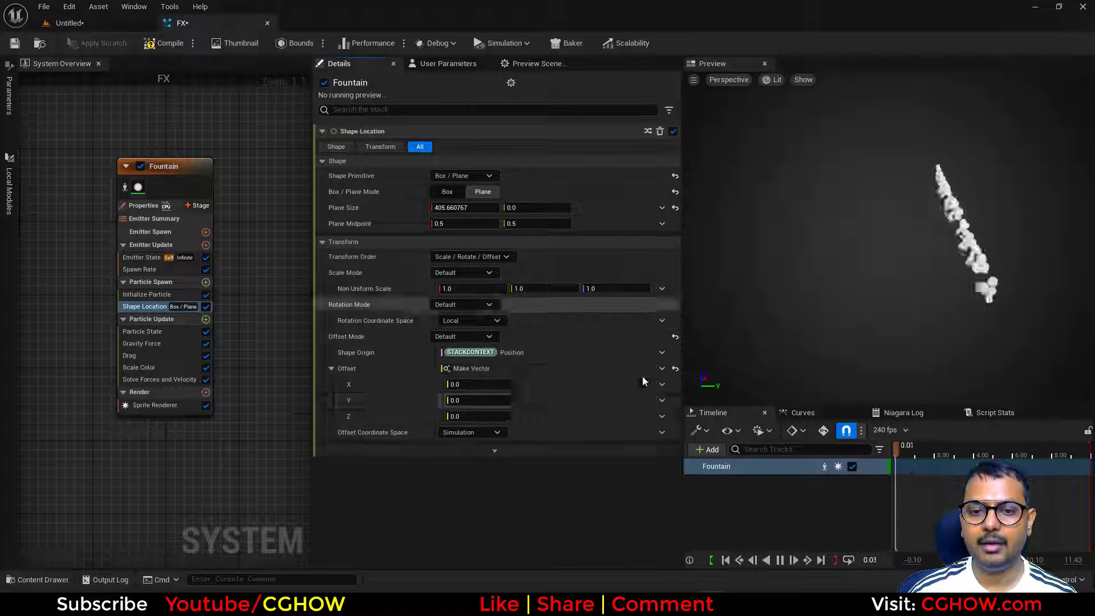
Drive Offset Y by a Float from Curve indexed by EMITTER NormalizedLoopAge, rising to 200
left_click(662, 401)
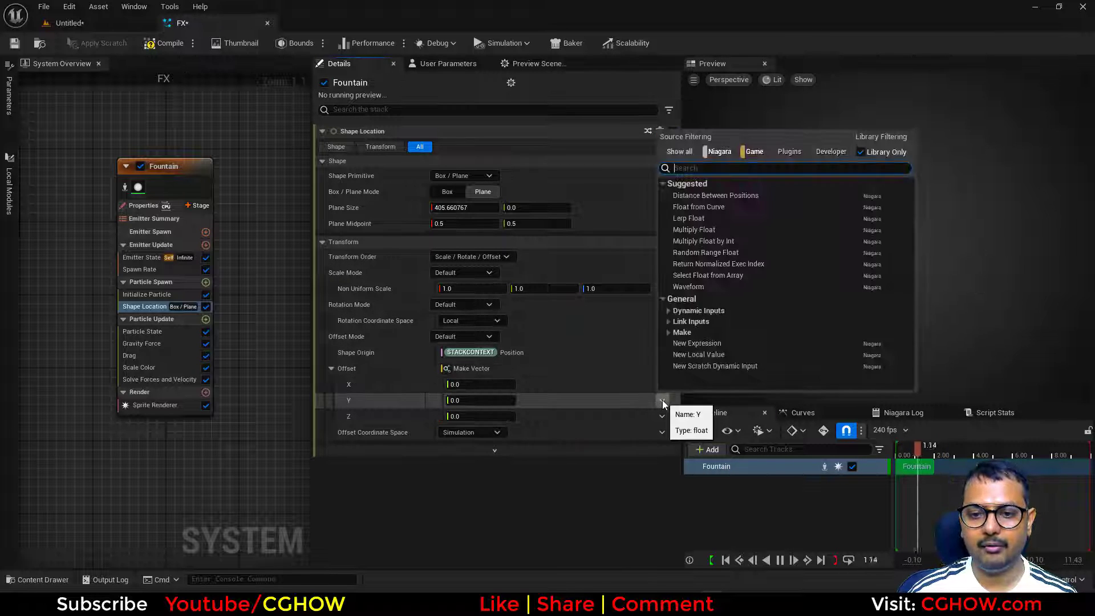
left_click(704, 207)
left_click(653, 528)
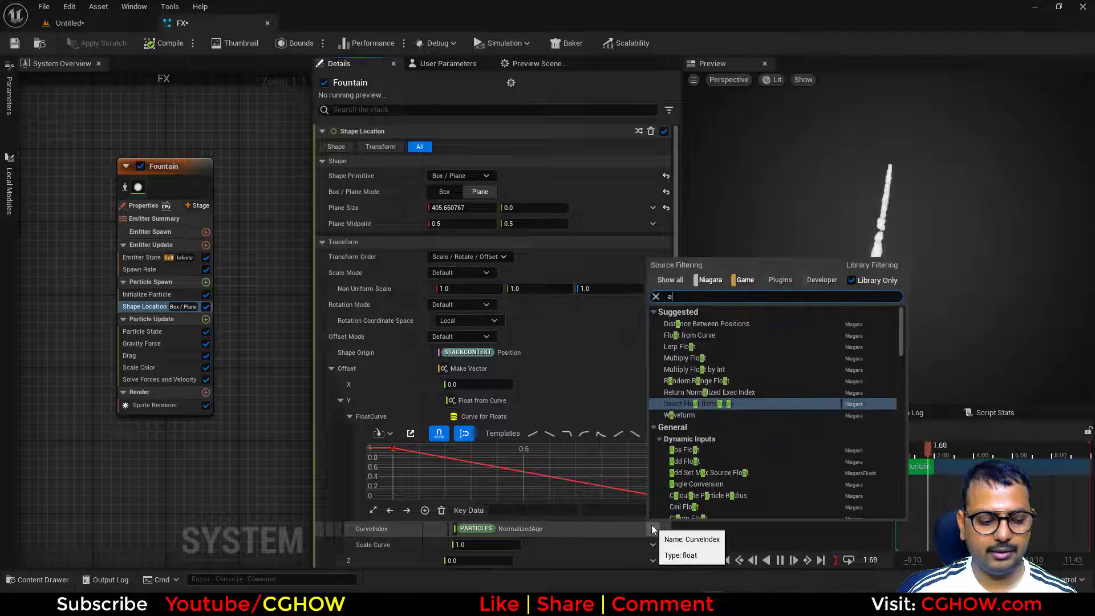
type("age")
left_click(727, 356)
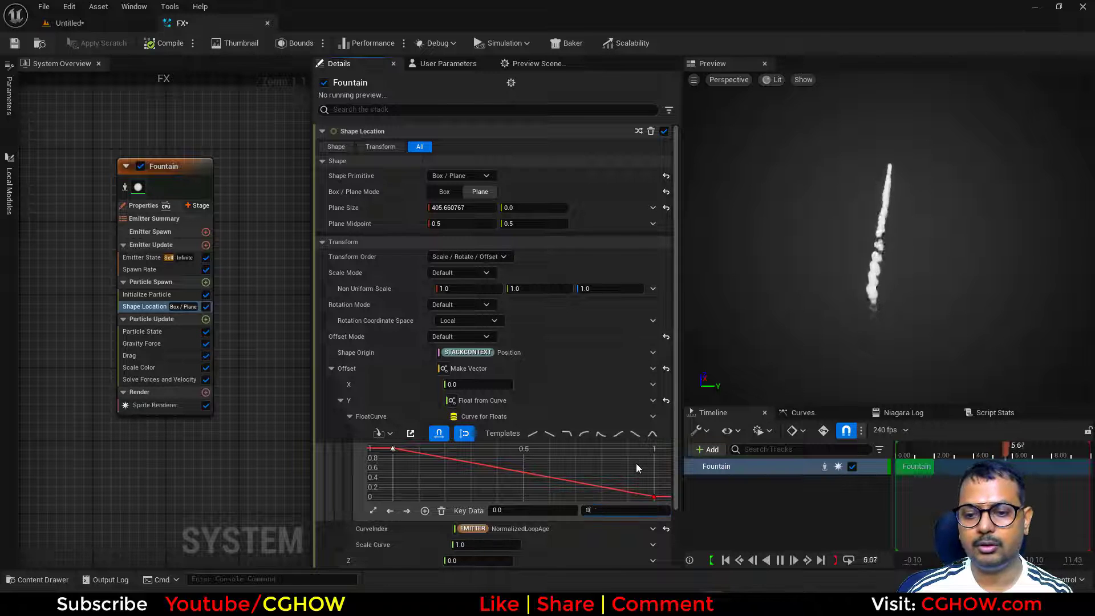
left_click_drag(617, 510, 615, 525)
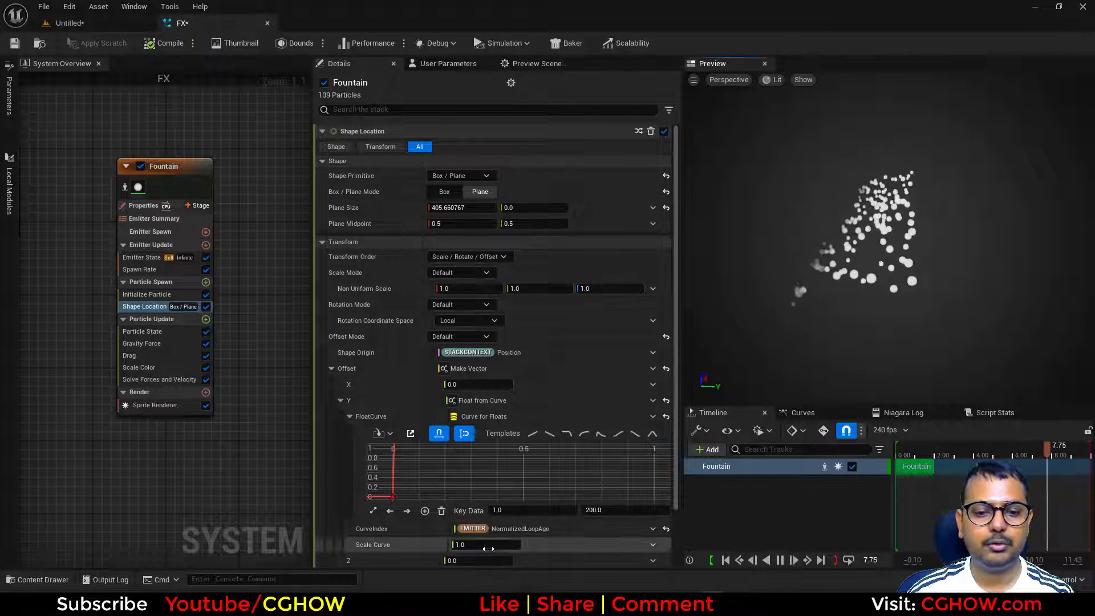
left_click(373, 511)
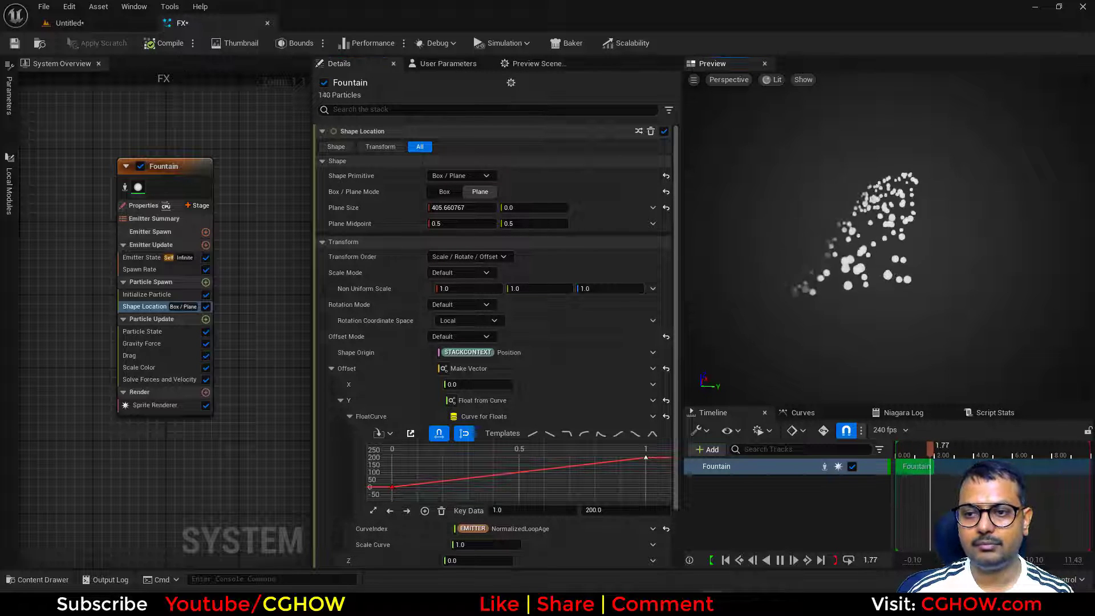
left_click_drag(855, 257, 906, 251)
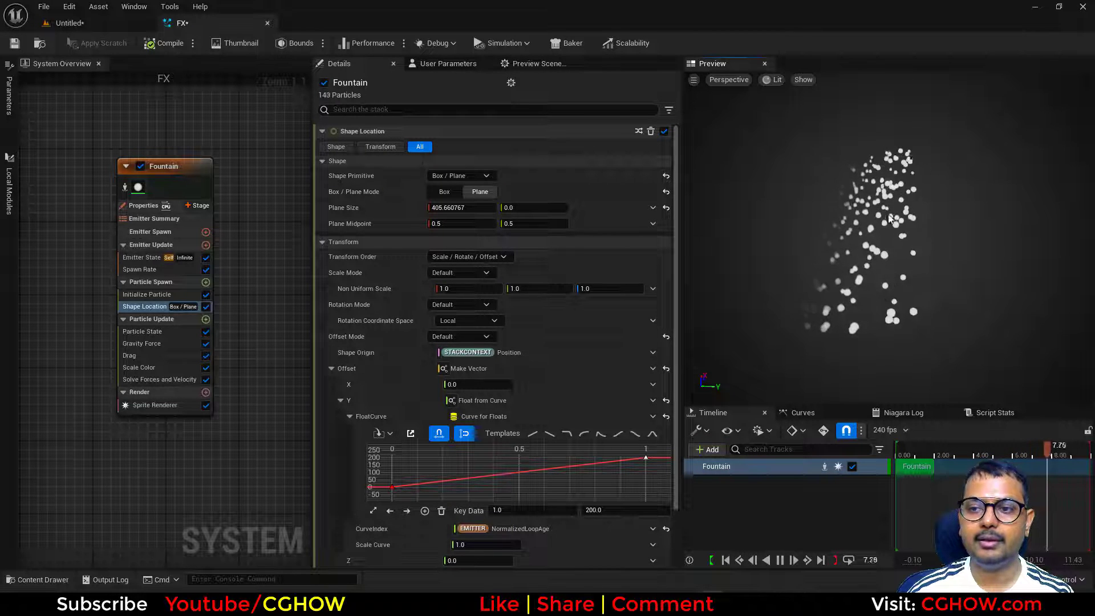
Raise the Fountain's Spawn Rate to about 1018, then reselect Shape Location
left_click(146, 270)
left_click_drag(459, 147, 547, 147)
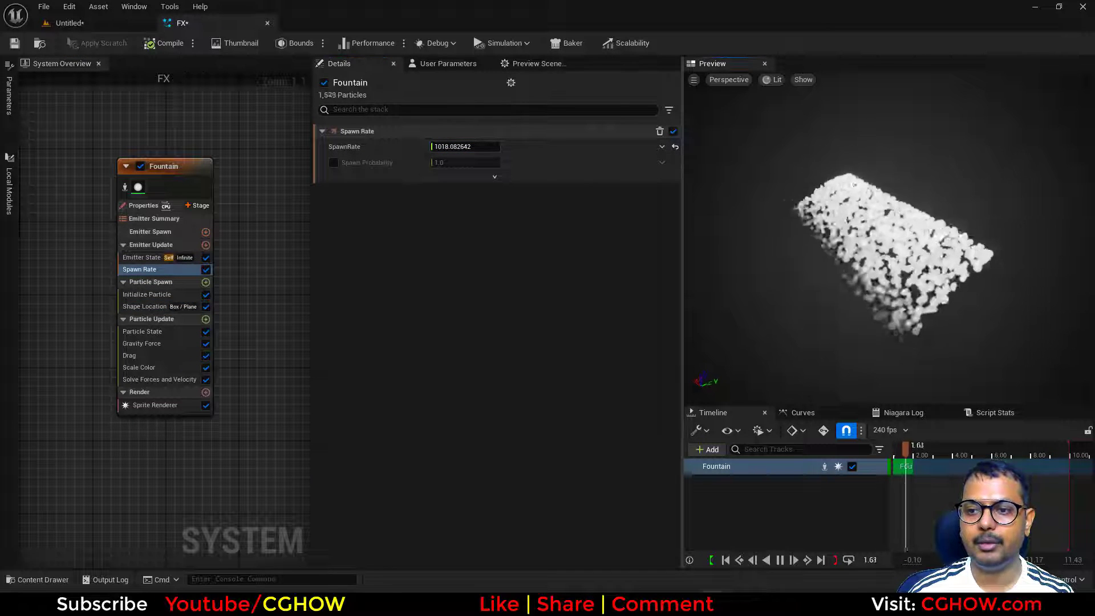
left_click_drag(841, 308, 1022, 272)
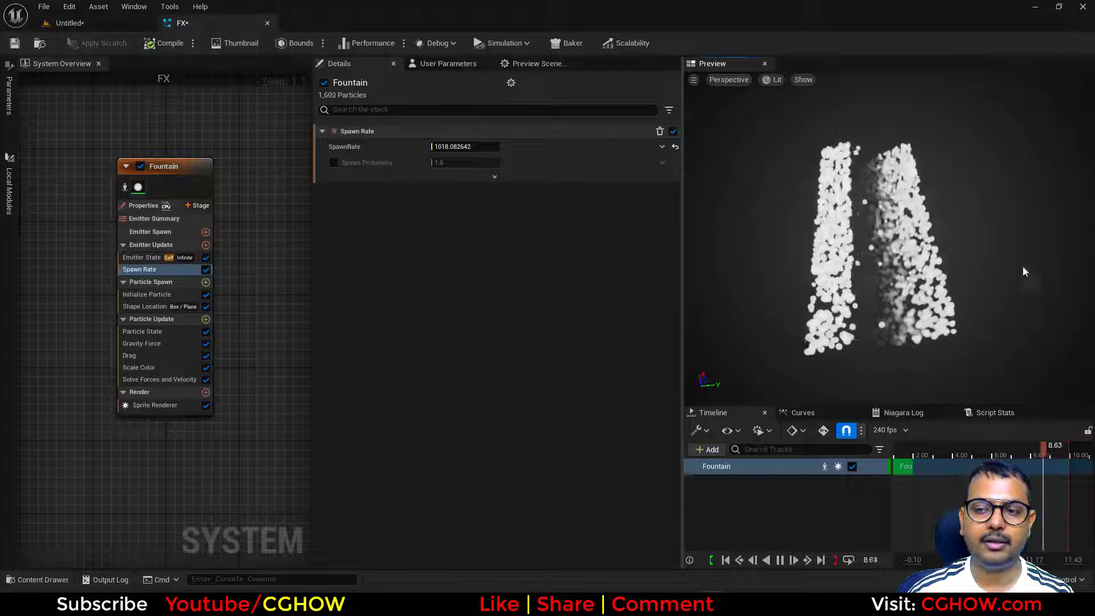
left_click(139, 307)
Split Plane Size into separate X and Y values with a Make Vector 2D dynamic input
left_click_drag(513, 223, 521, 224)
double_click(456, 208)
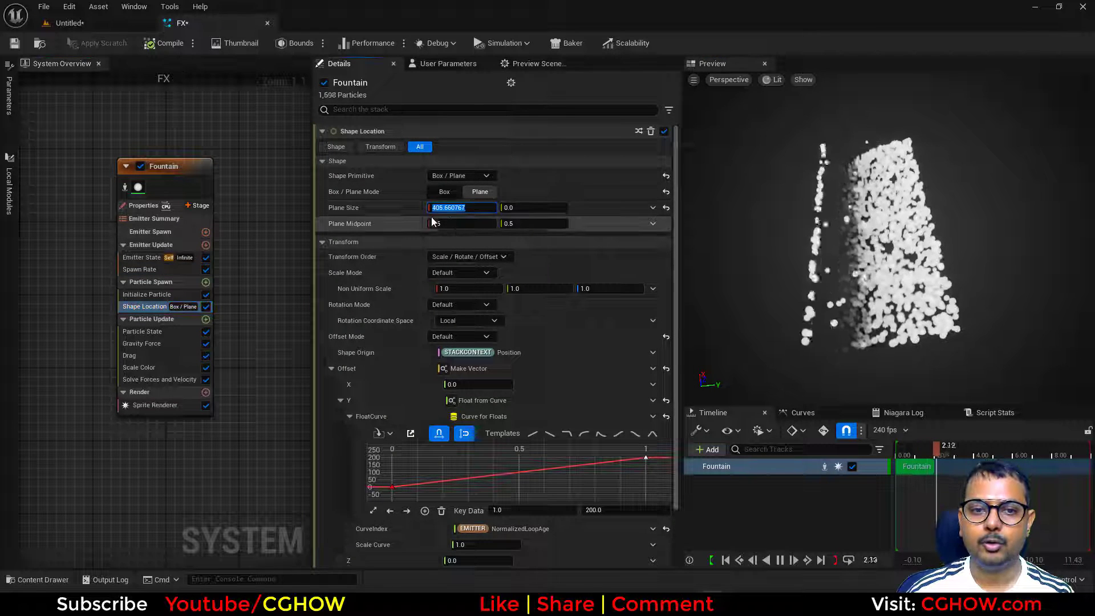
left_click(651, 211)
type("bre")
left_click(449, 279)
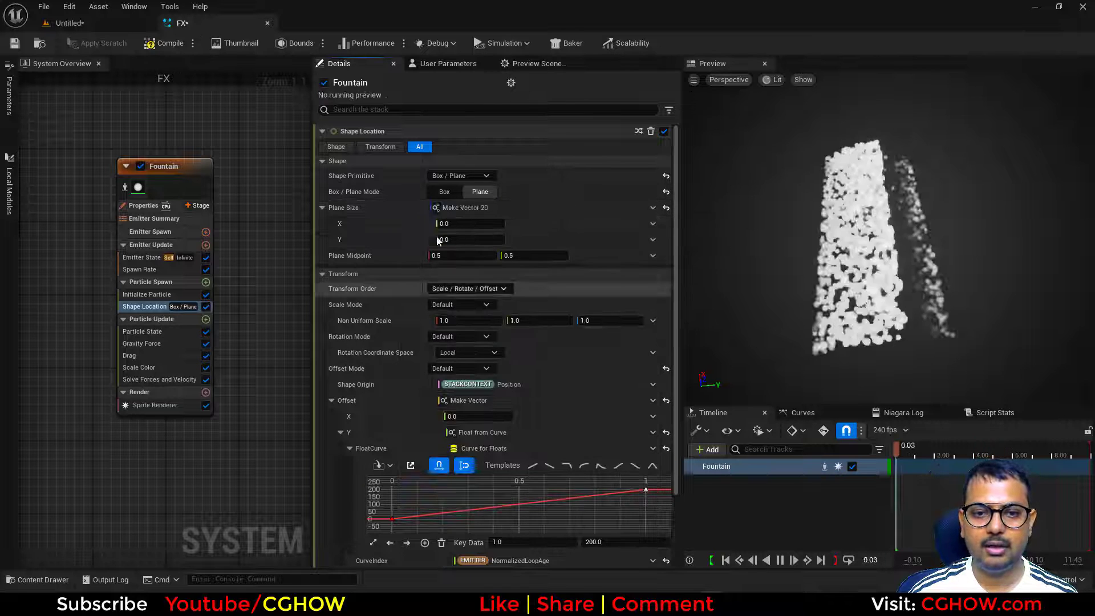
Drive Plane Size X with an ascending Float from Curve ending at 400, indexed by emitter NormalizedLoopAge
left_click(652, 224)
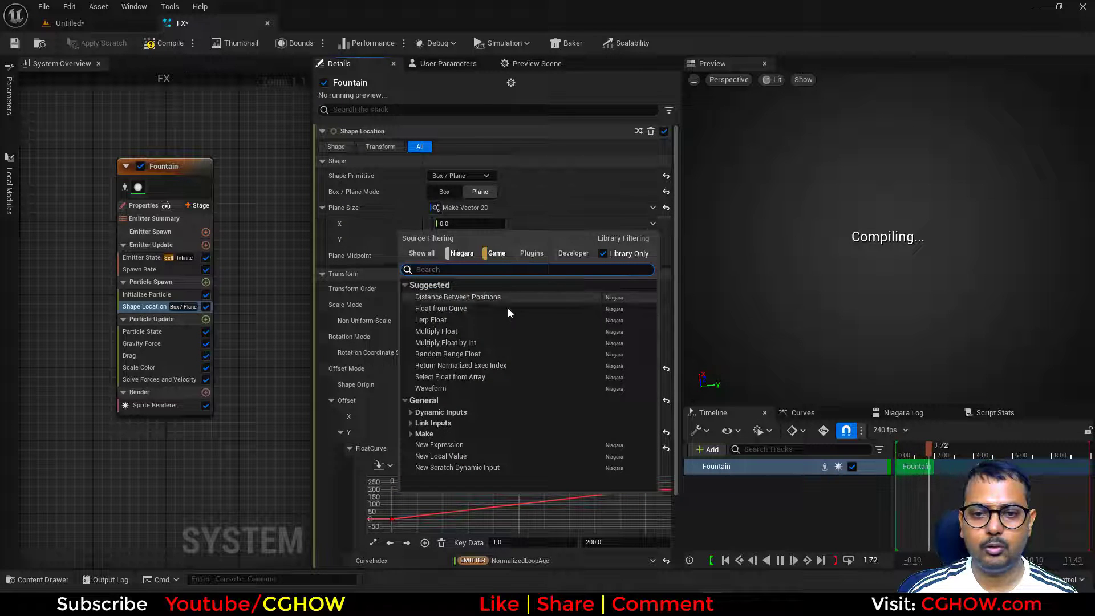
left_click(476, 309)
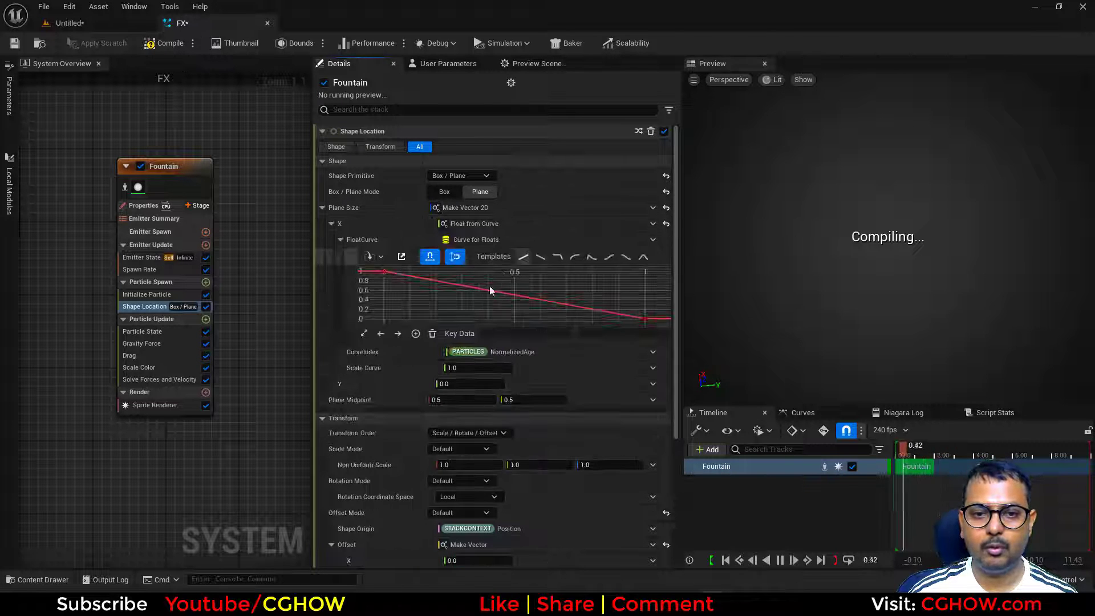
left_click(523, 258)
left_click(383, 308)
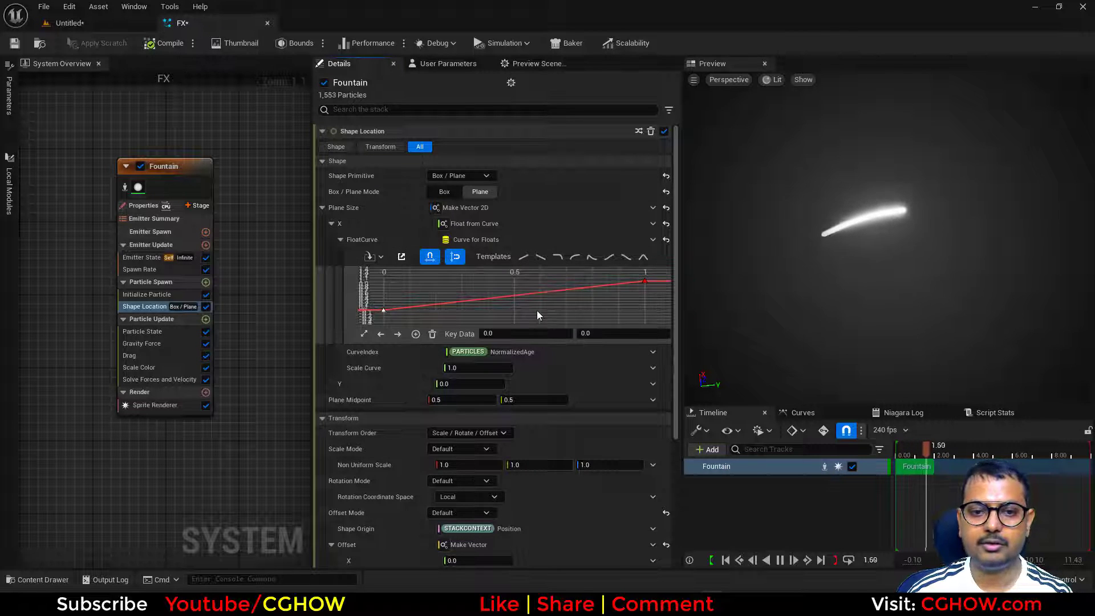
left_click(644, 281)
left_click_drag(617, 328, 647, 351)
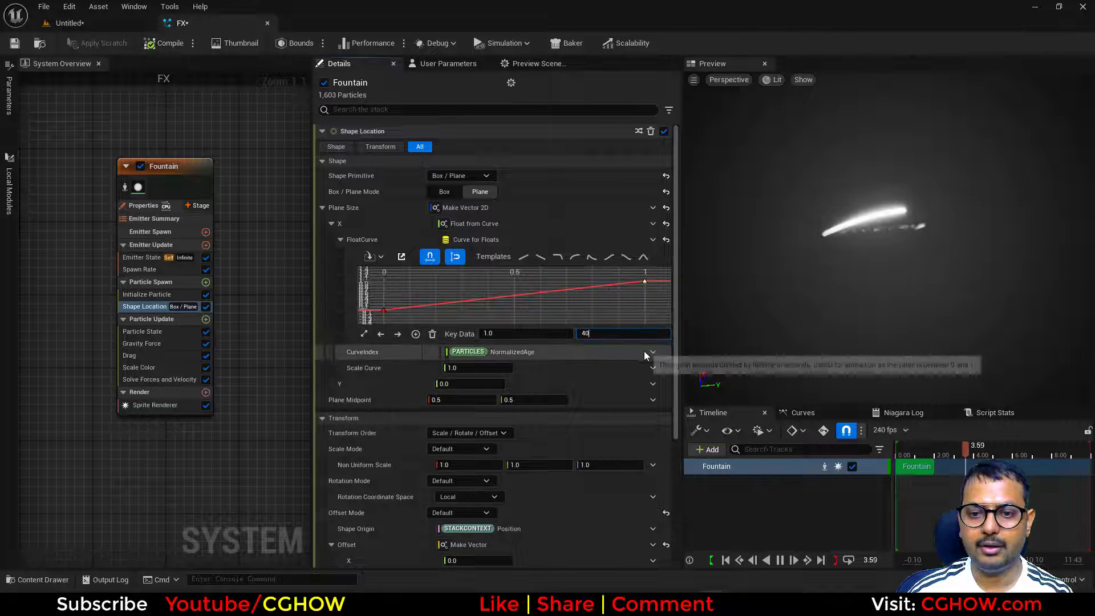
left_click(653, 351)
type("age")
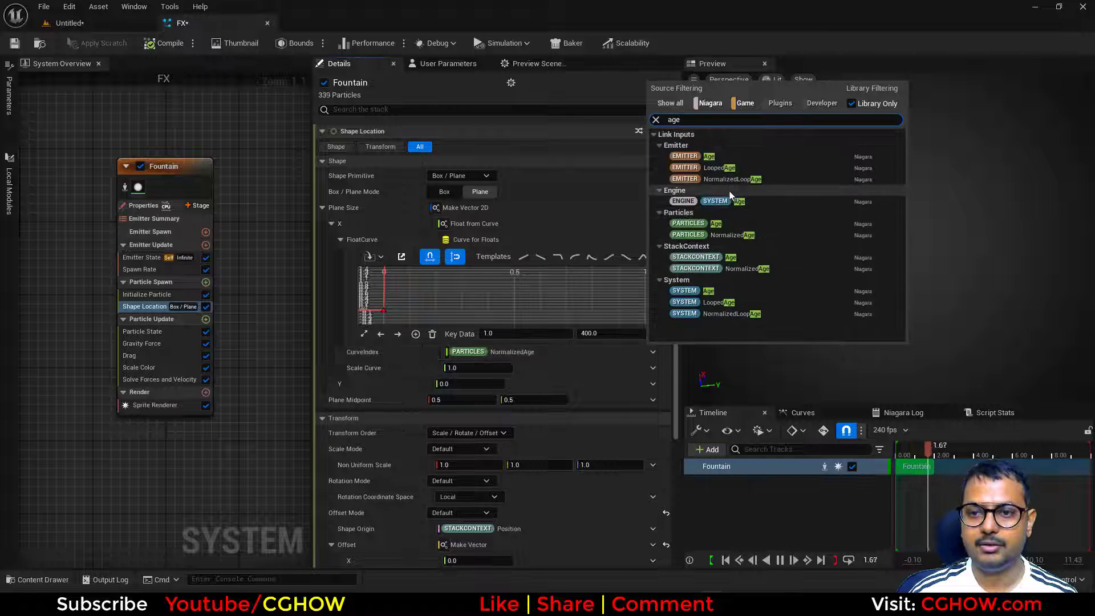
left_click(732, 179)
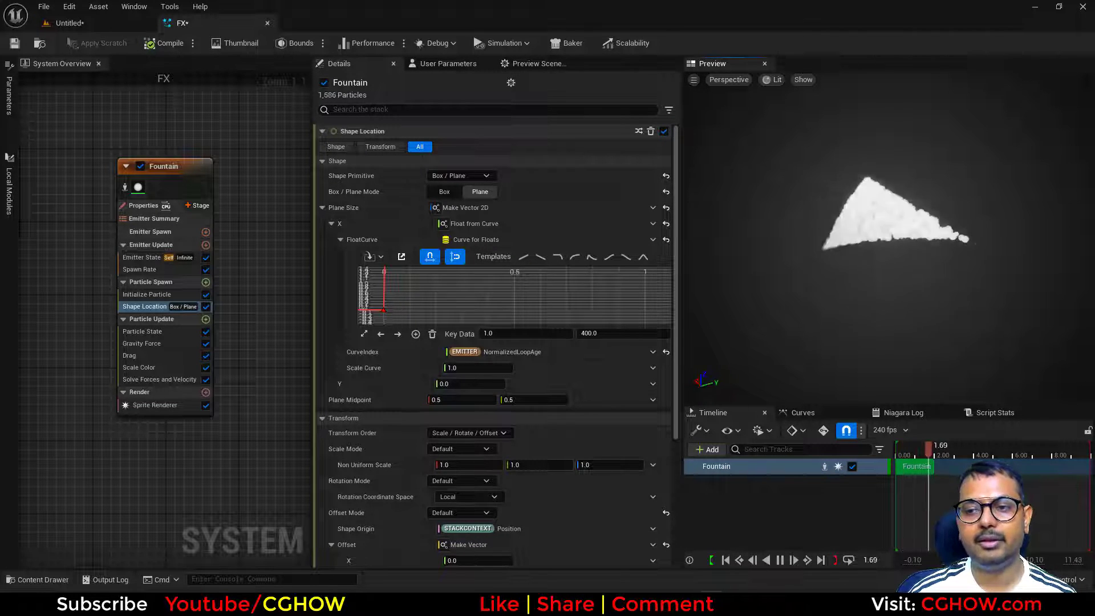
Disable the Fountain's Gravity Force module and orbit the preview to inspect the triangular particle sheet
left_click(206, 345)
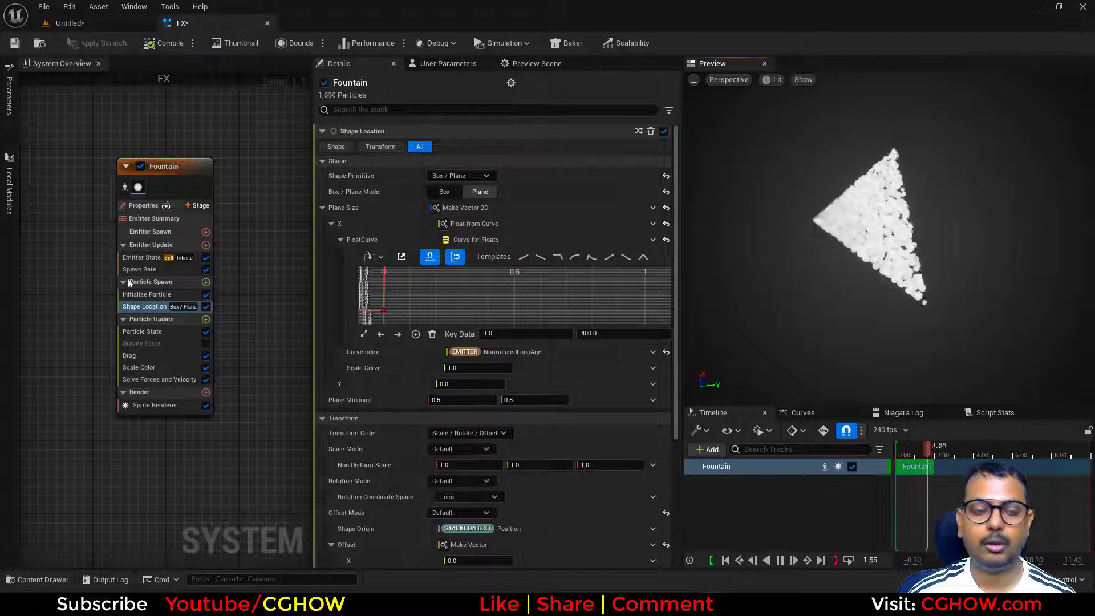
left_click_drag(874, 265, 804, 289)
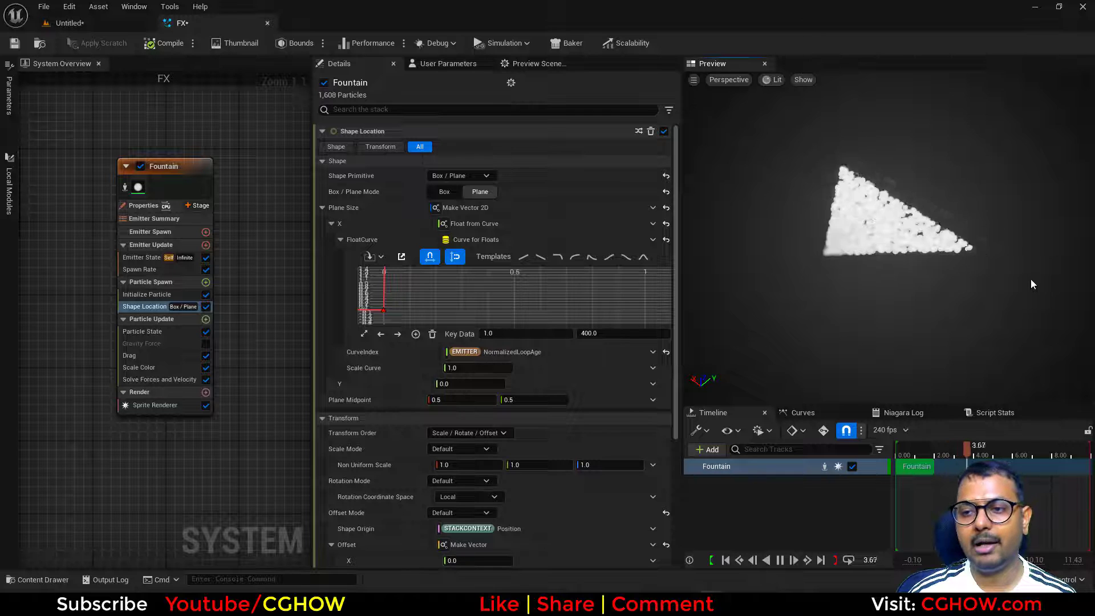
left_click_drag(1030, 279, 969, 284)
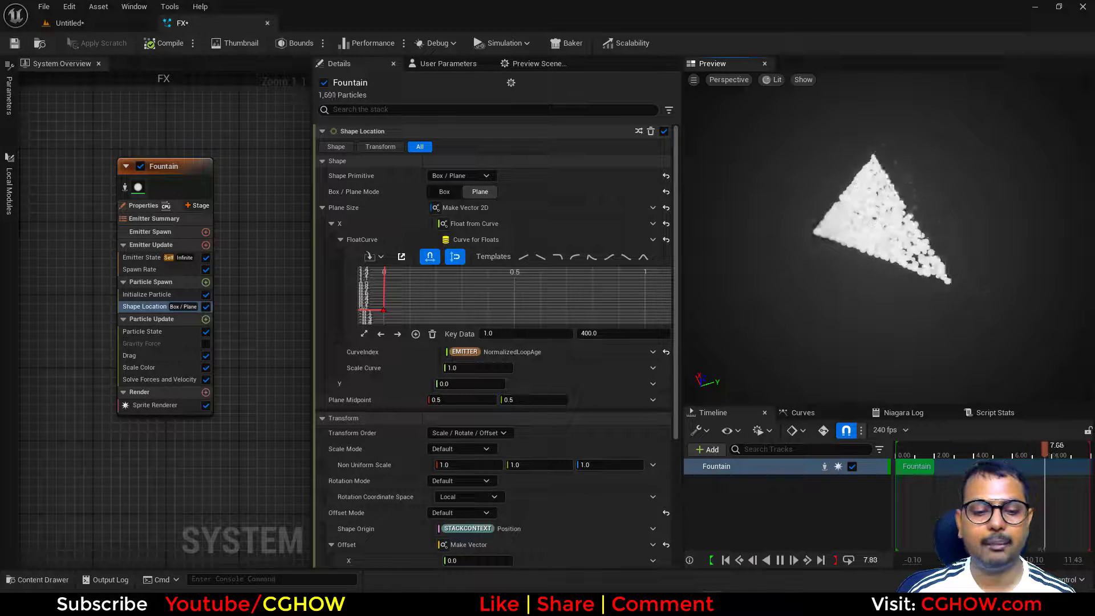